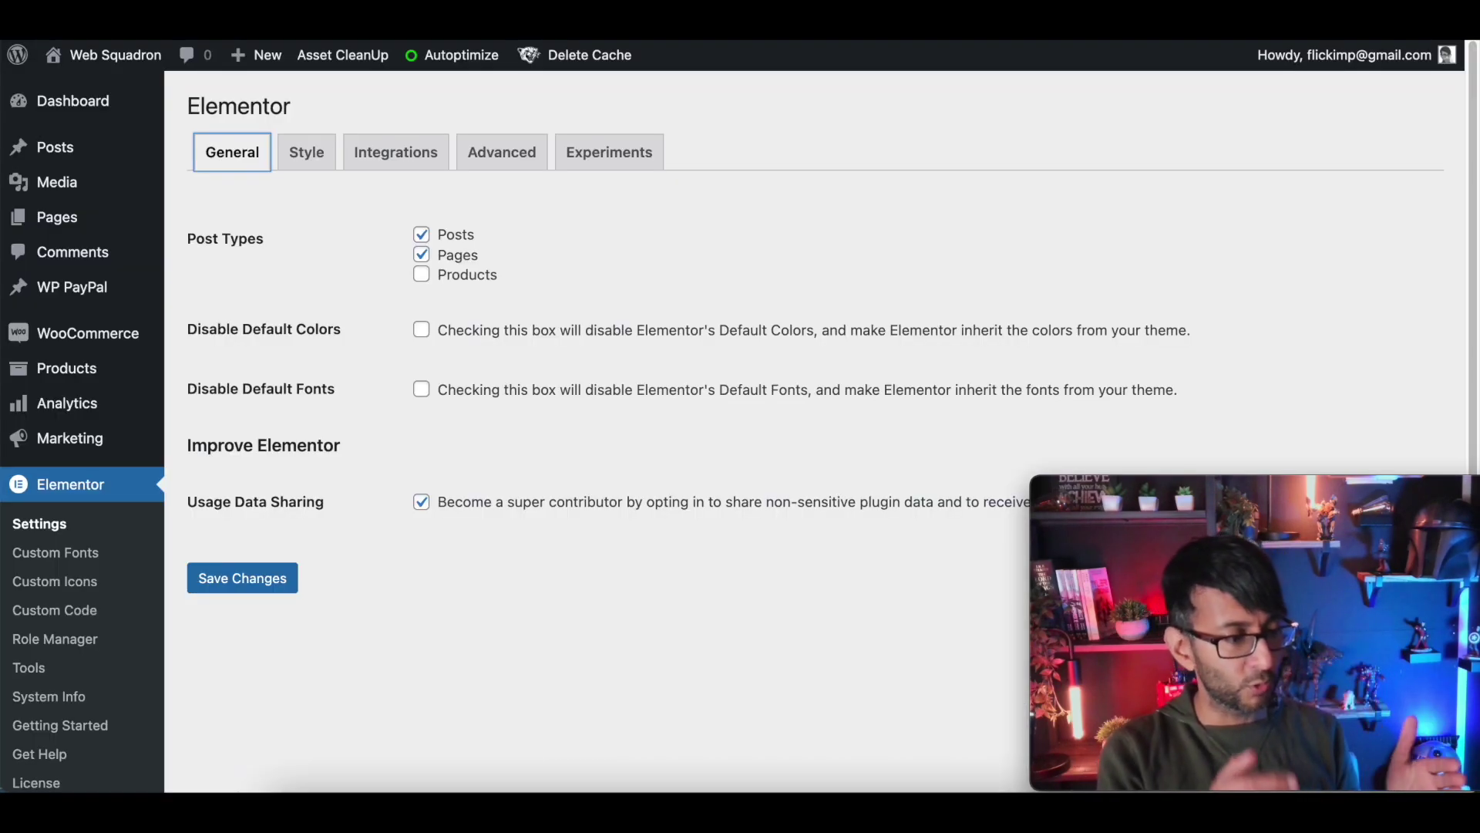
Paste the MailChimp API key into the MailChimp field of Elementor's Integrations settings.
{"action": "left_click", "coordinate": [409, 152]}
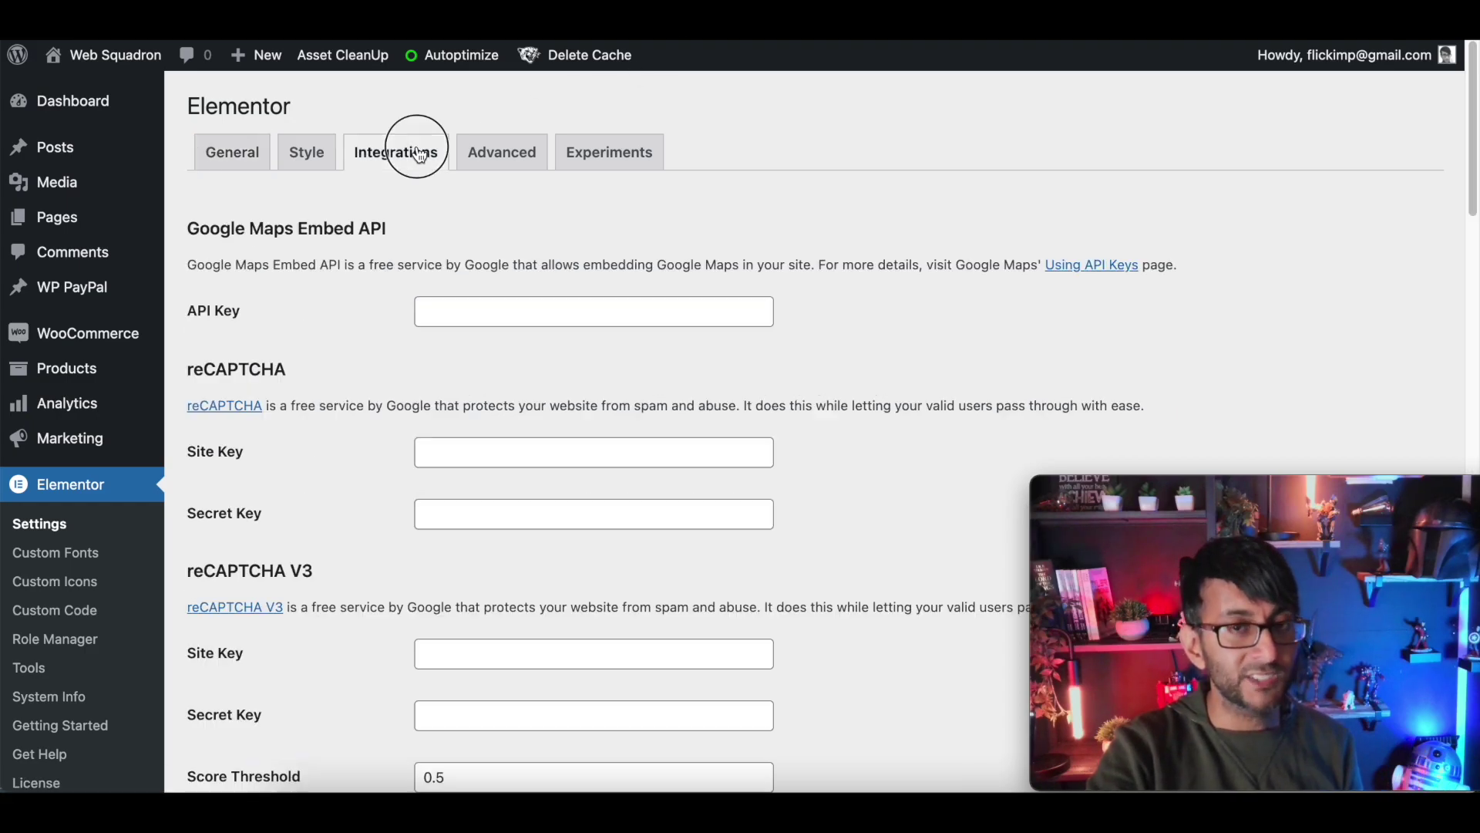
{"action": "scroll", "coordinate": [557, 477], "scroll_direction": "down", "scroll_amount": 10}
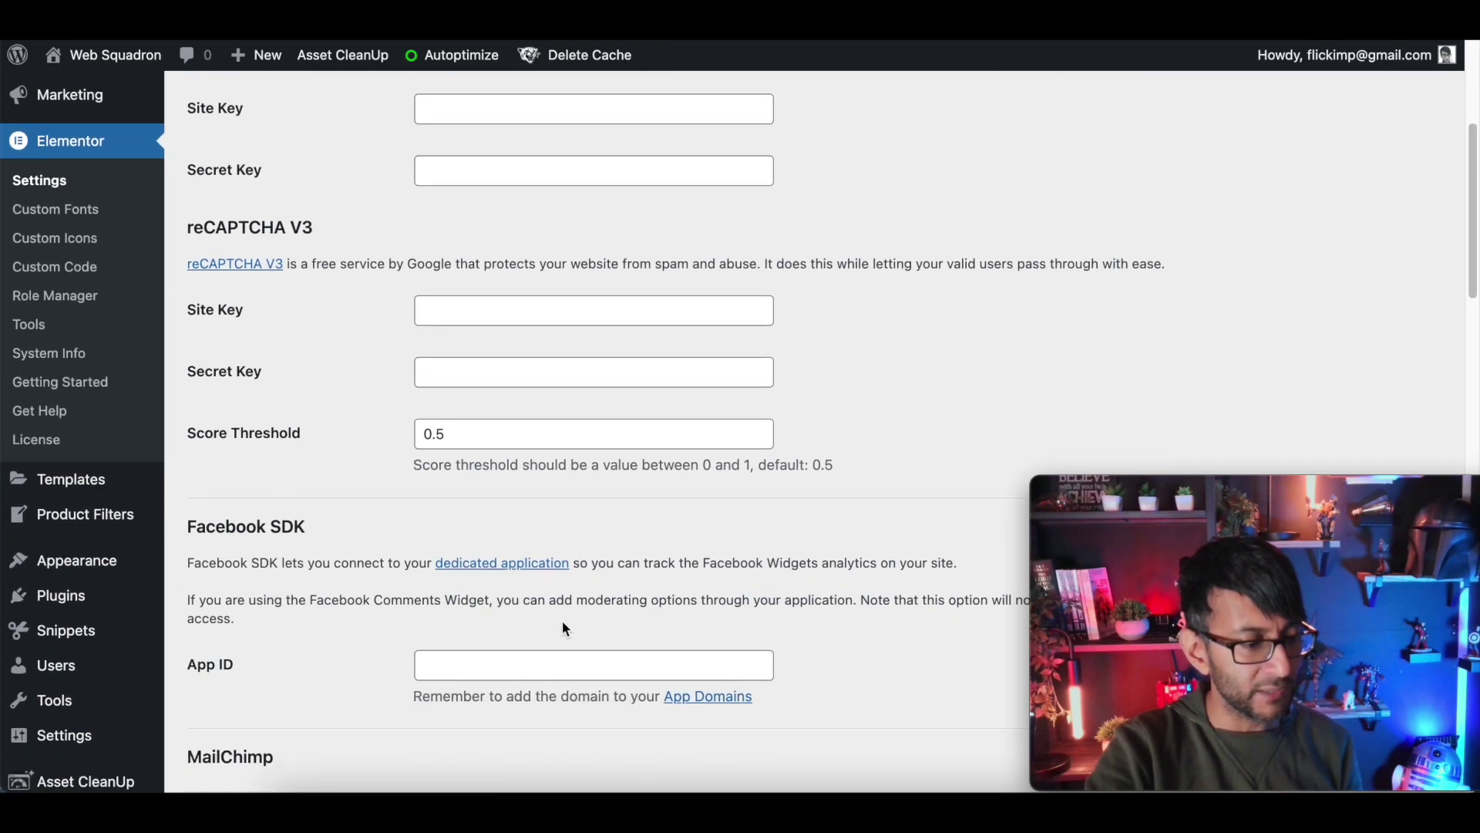
{"action": "left_click", "coordinate": [538, 244]}
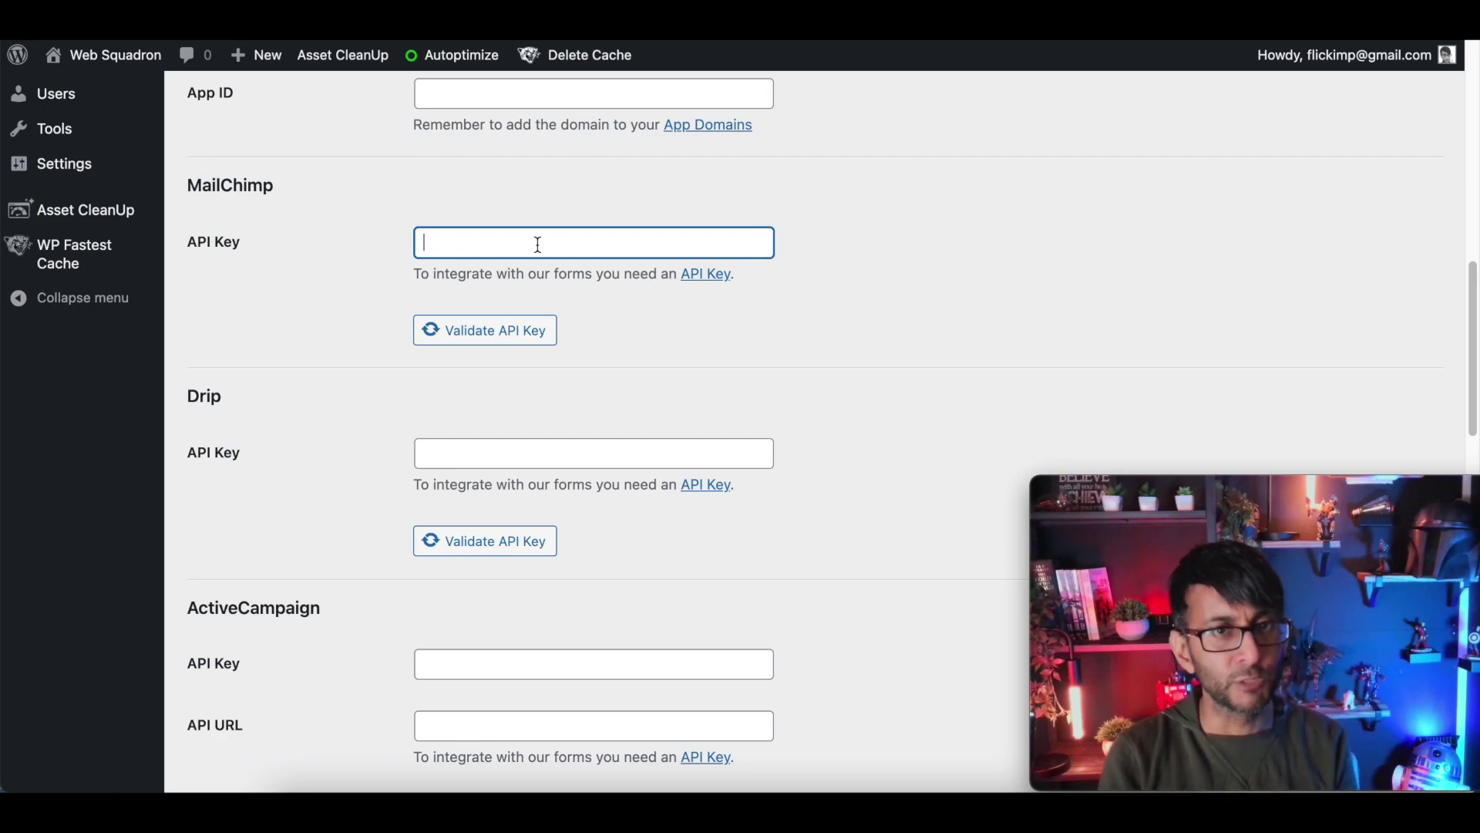
{"action": "left_click", "coordinate": [556, 457]}
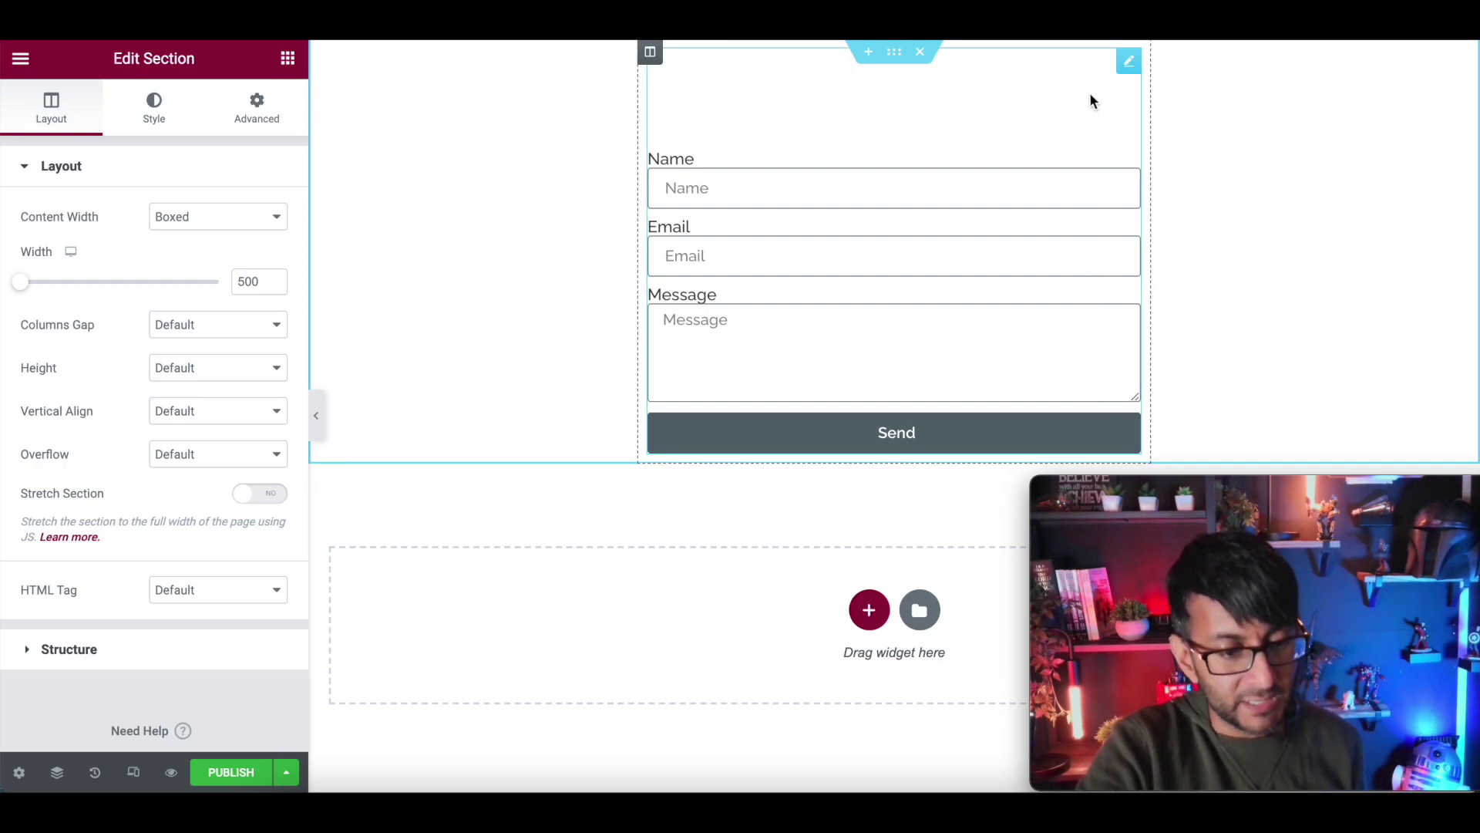
Delete the Name and Message fields and set the Email field's column width to 70%.
{"action": "left_click", "coordinate": [1129, 60]}
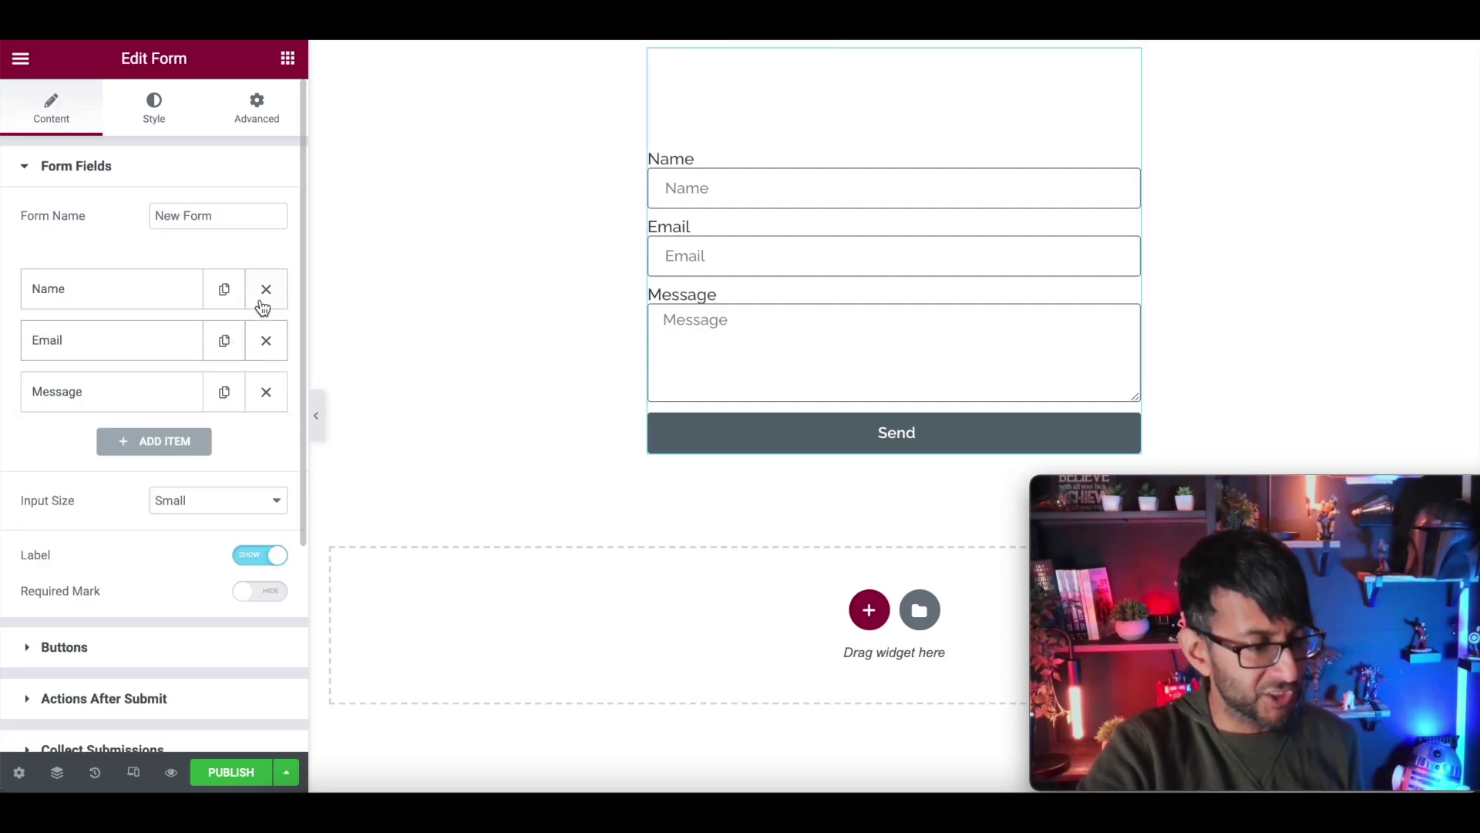
{"action": "left_click", "coordinate": [266, 289]}
{"action": "left_click", "coordinate": [265, 341]}
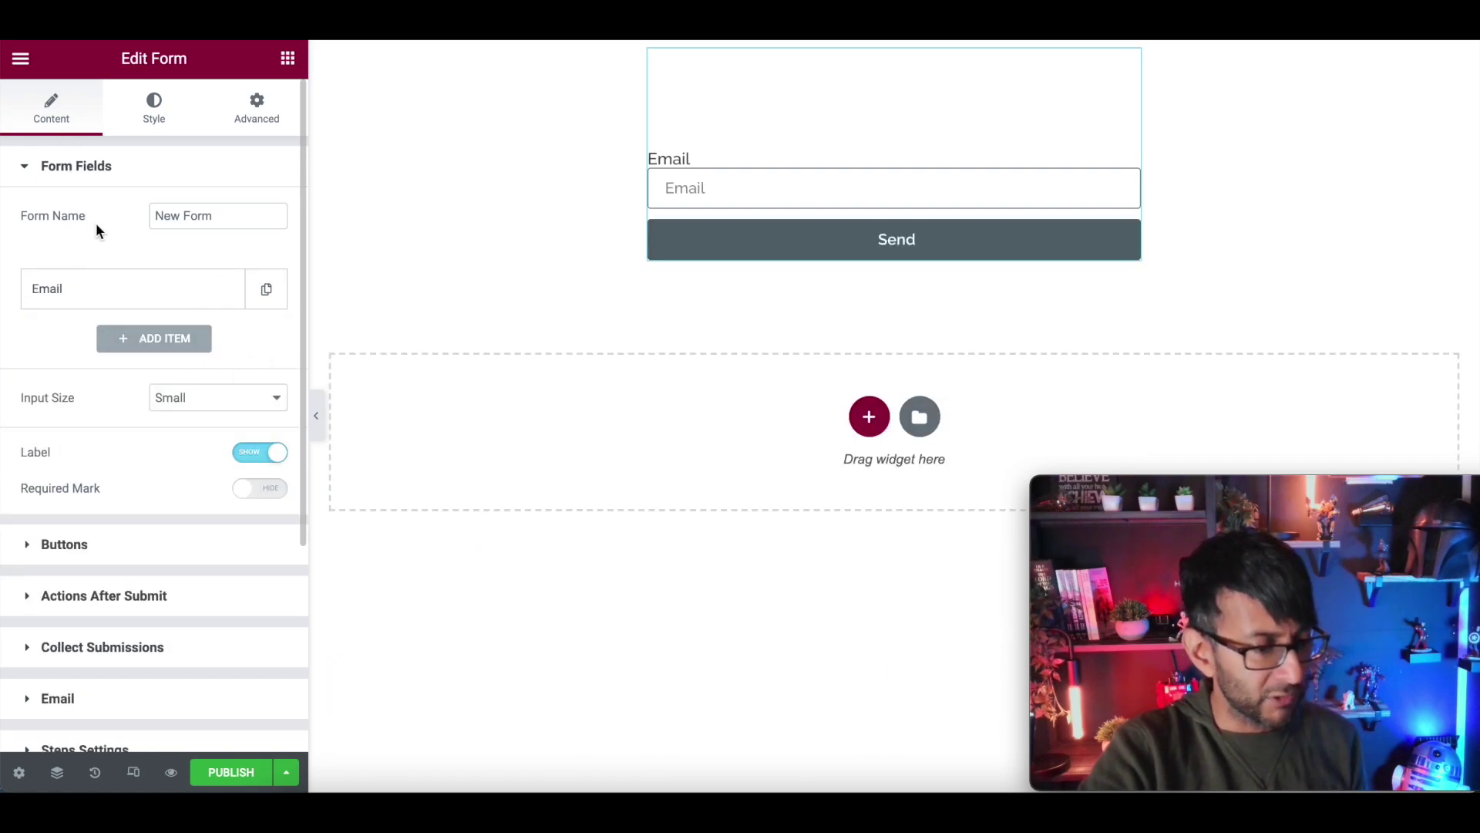
{"action": "left_click", "coordinate": [187, 301]}
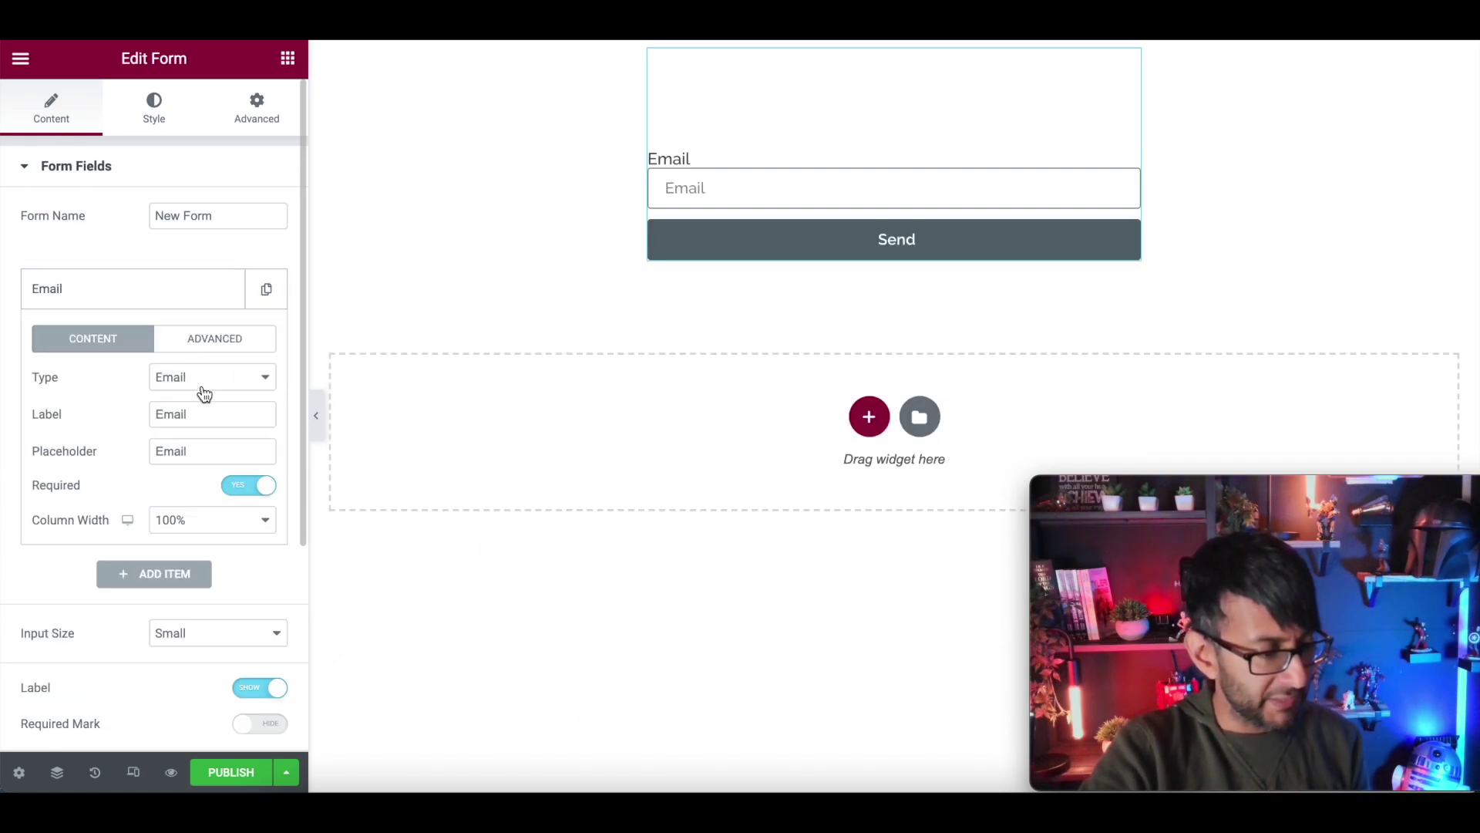
{"action": "left_click", "coordinate": [192, 517]}
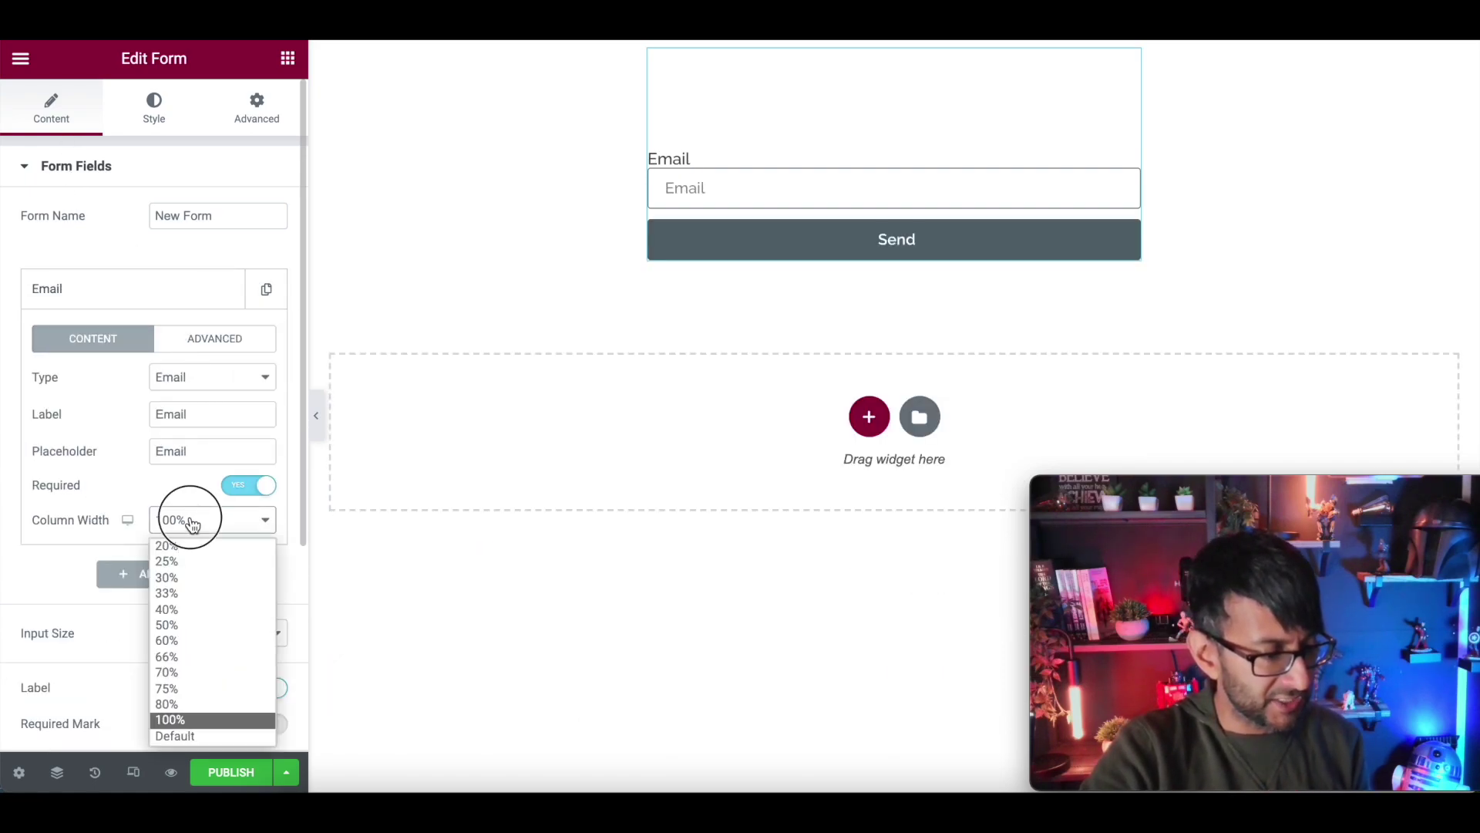
{"action": "left_click", "coordinate": [210, 673]}
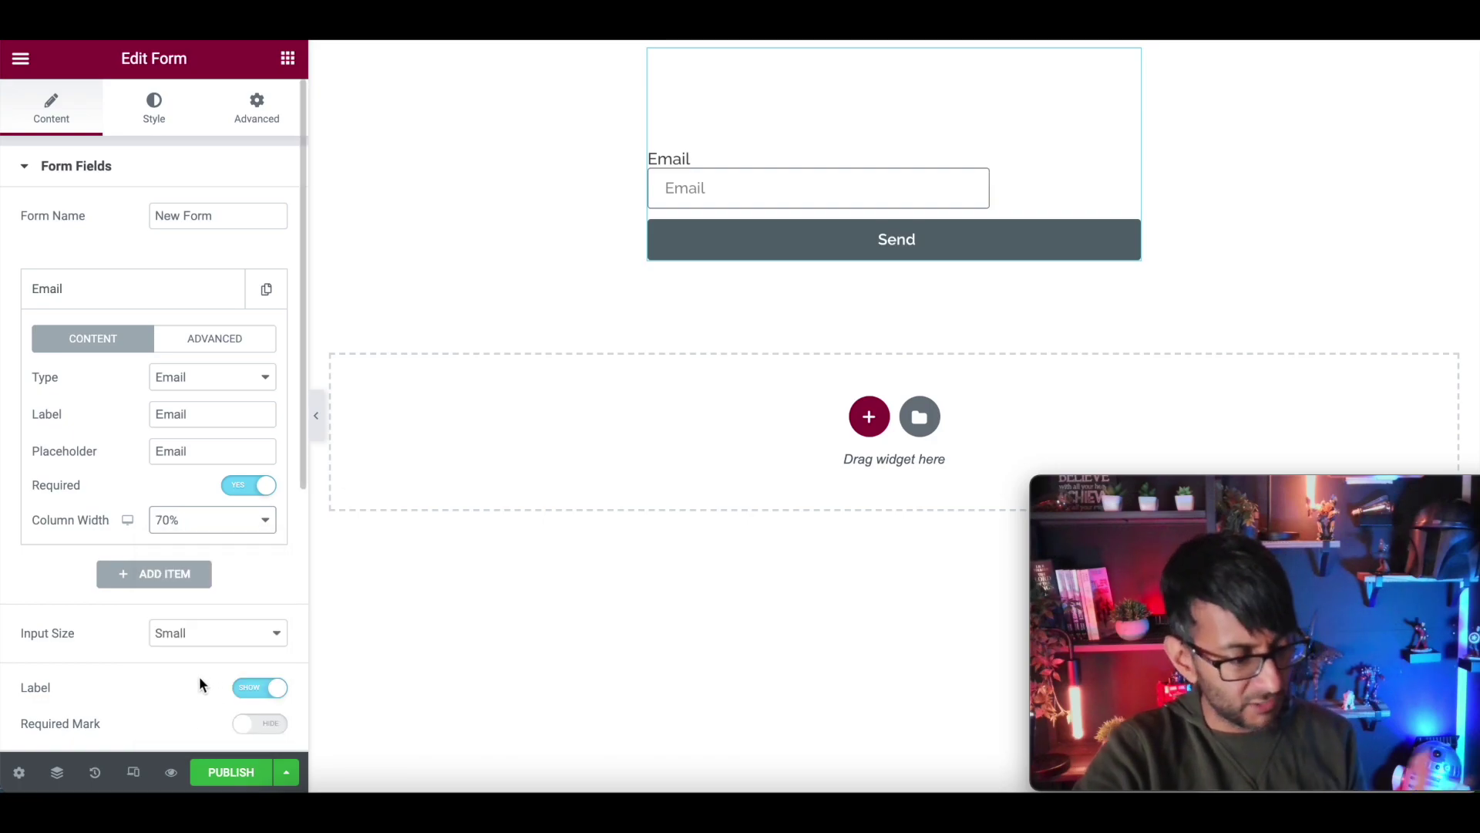
{"action": "left_click", "coordinate": [109, 287]}
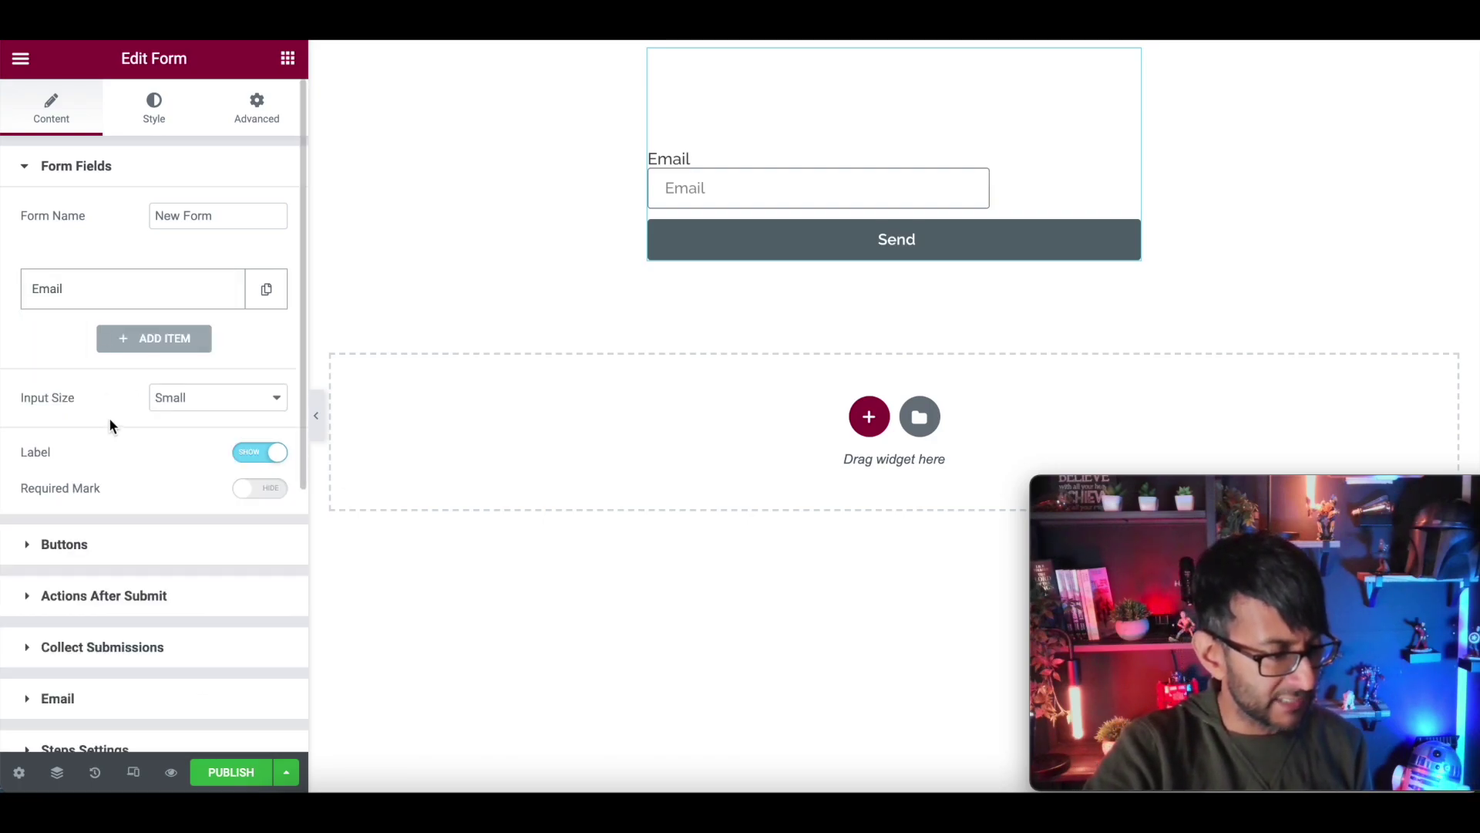
Set the submit button's column width to 30% and change its text to 'Subscribe'.
{"action": "left_click", "coordinate": [116, 555]}
{"action": "left_click", "coordinate": [217, 318]}
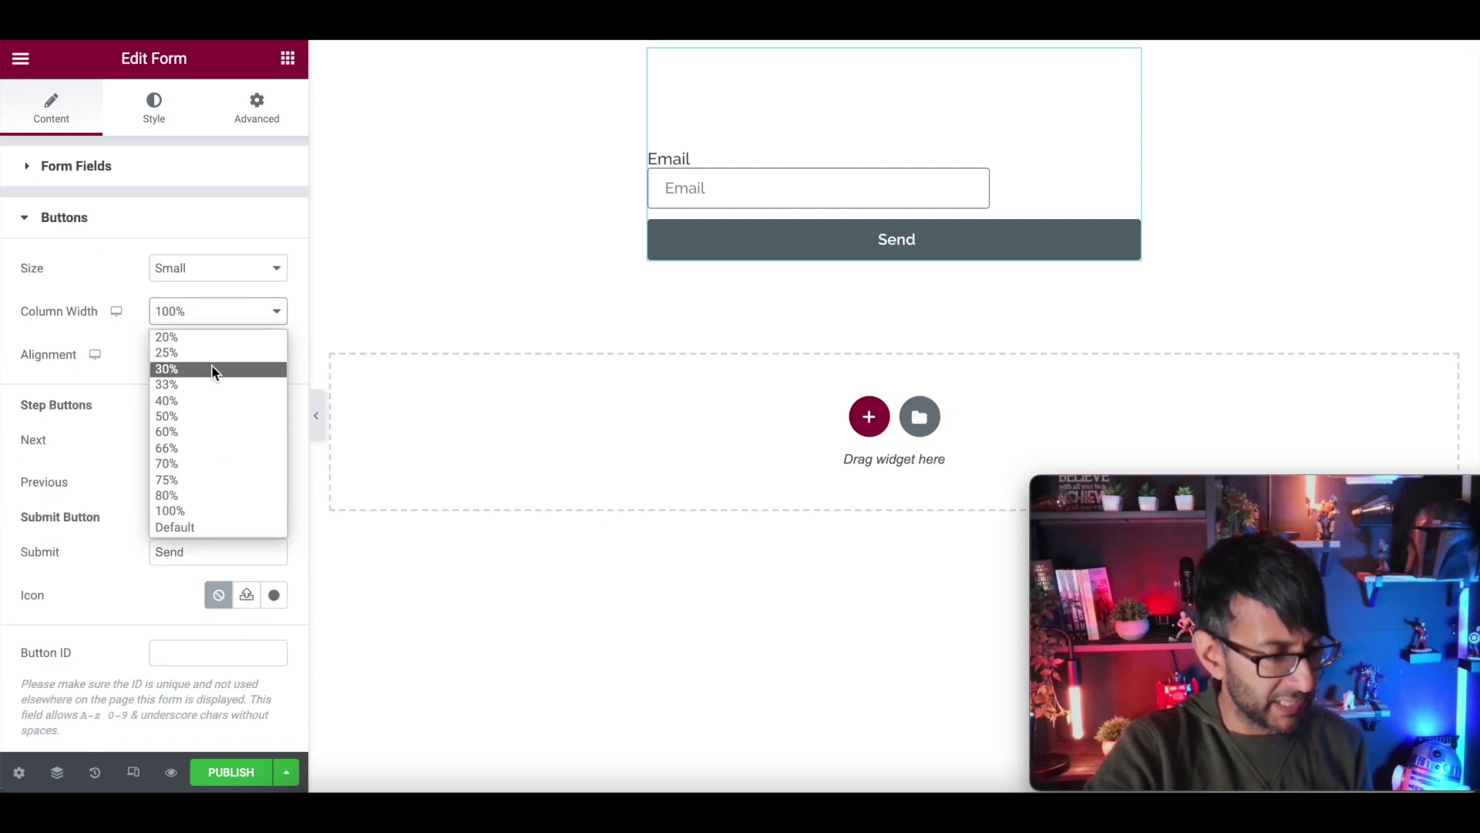
{"action": "left_click", "coordinate": [216, 365]}
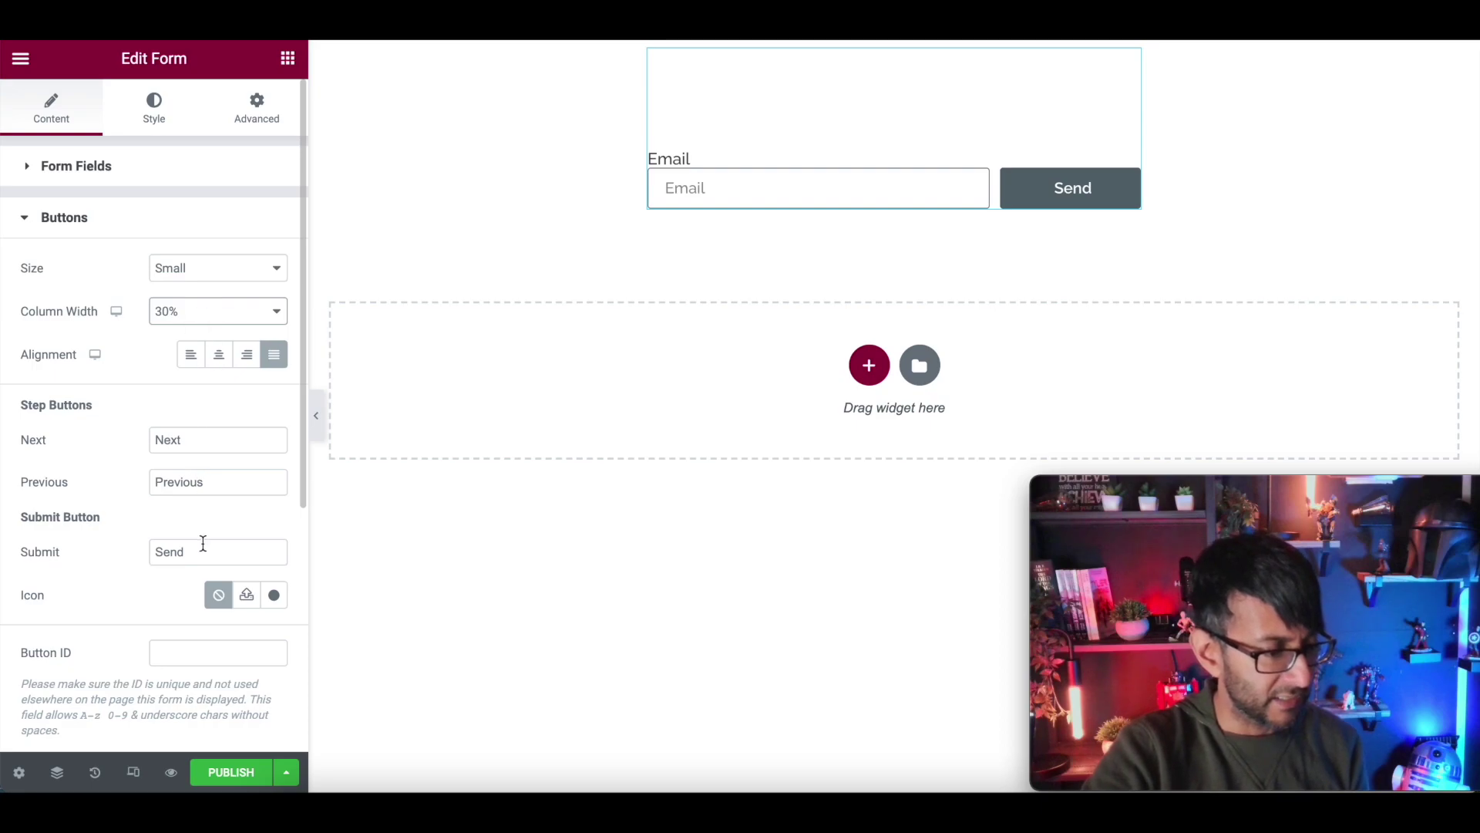
{"action": "double_click", "coordinate": [207, 552]}
{"action": "type", "text": "Subscribe"}
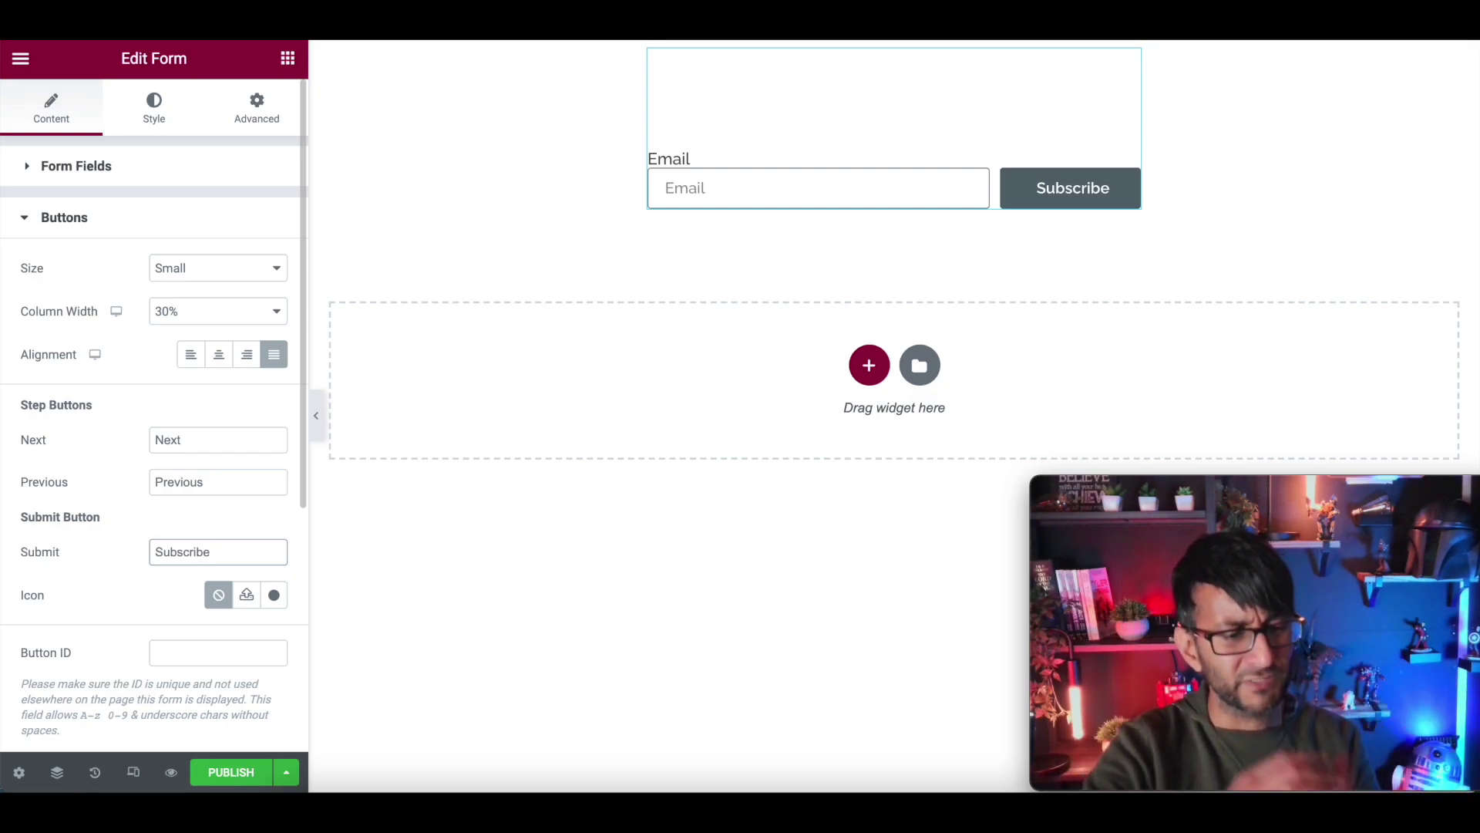
Set the form's Label Typography size to 0 so the Email label disappears.
{"action": "left_click", "coordinate": [154, 108]}
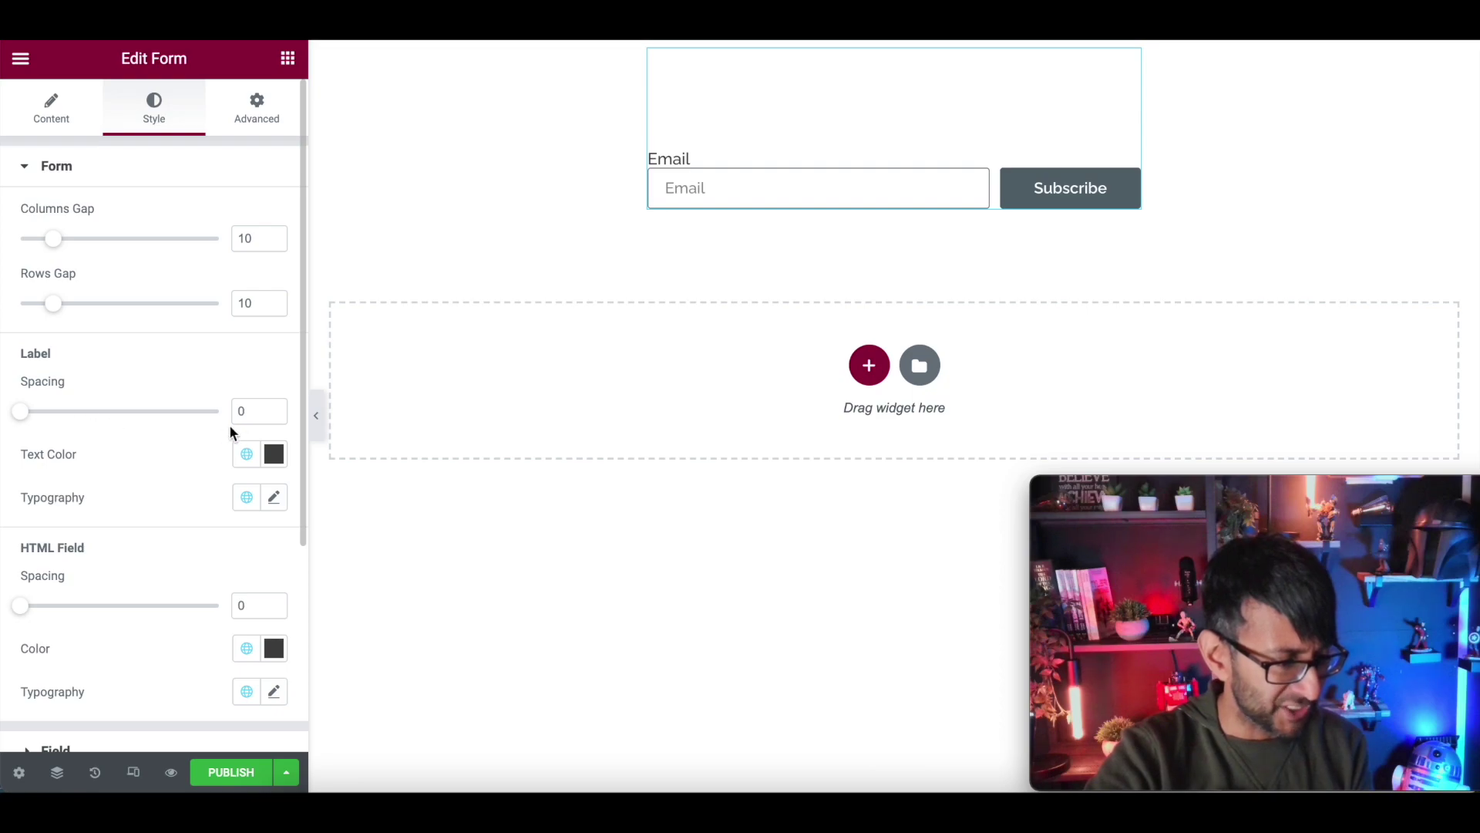
{"action": "left_click", "coordinate": [273, 498]}
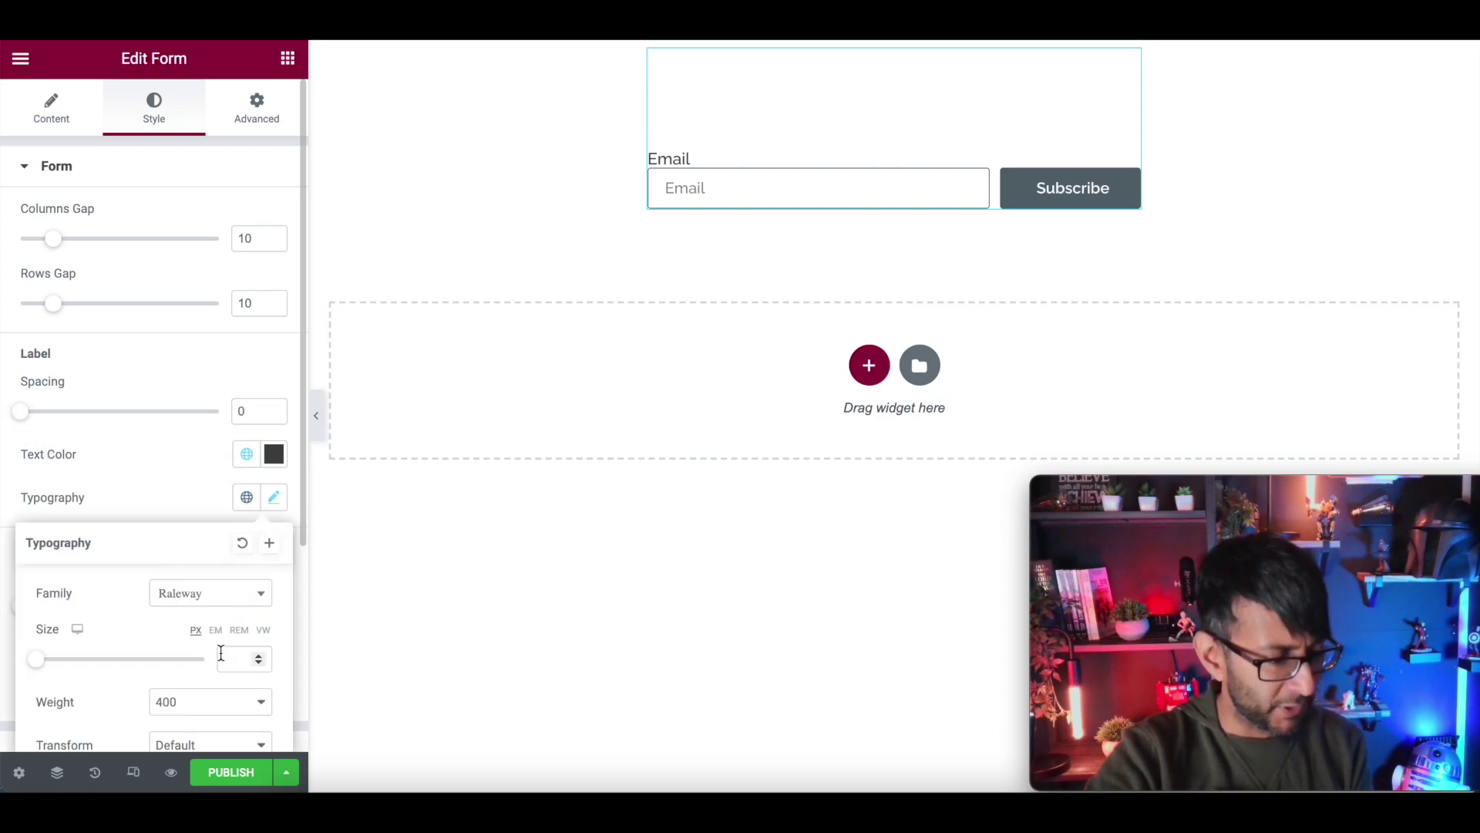
{"action": "left_click", "coordinate": [227, 657]}
{"action": "type", "text": "0"}
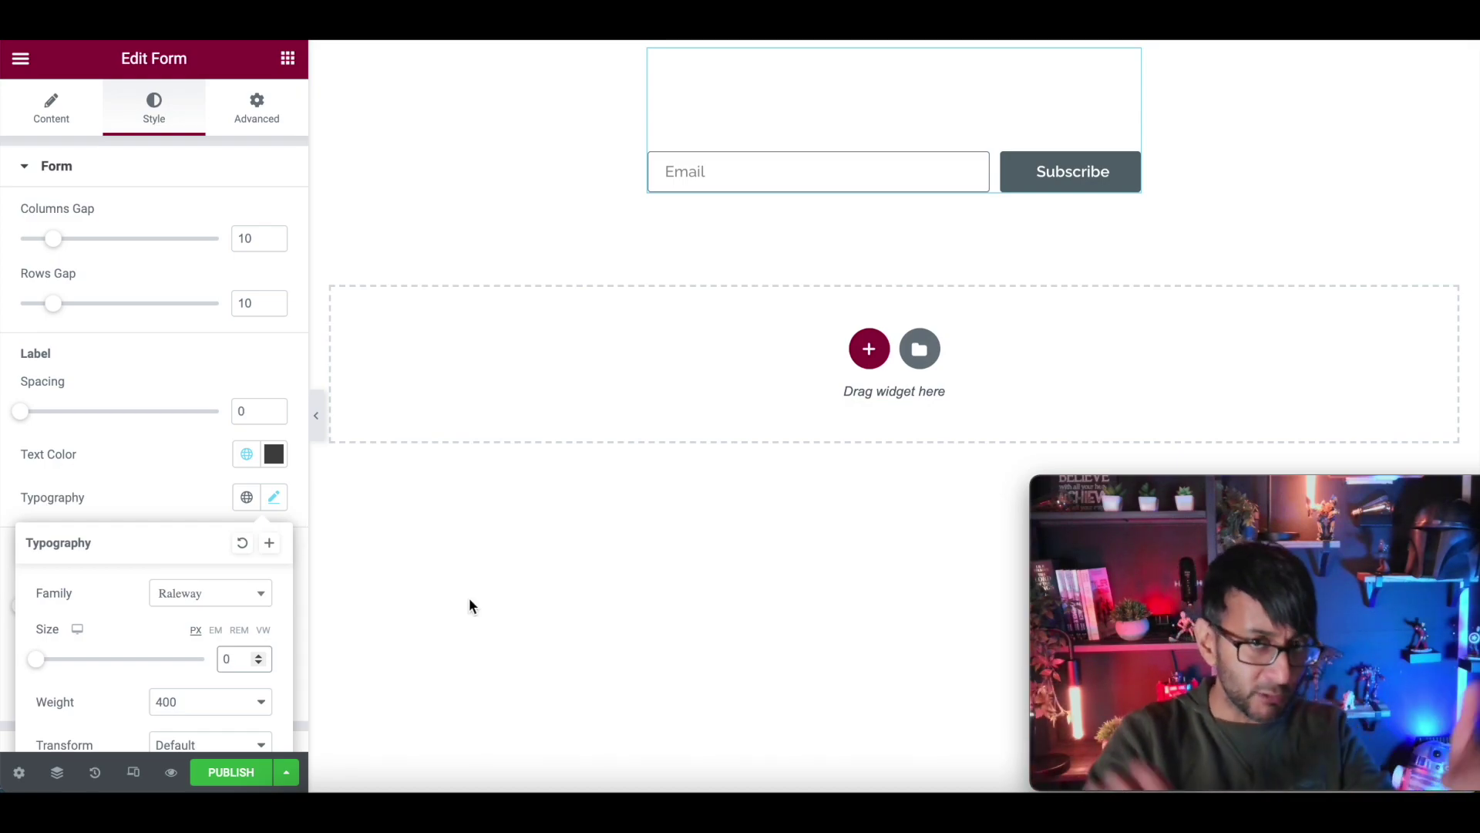
{"action": "left_click", "coordinate": [1132, 256]}
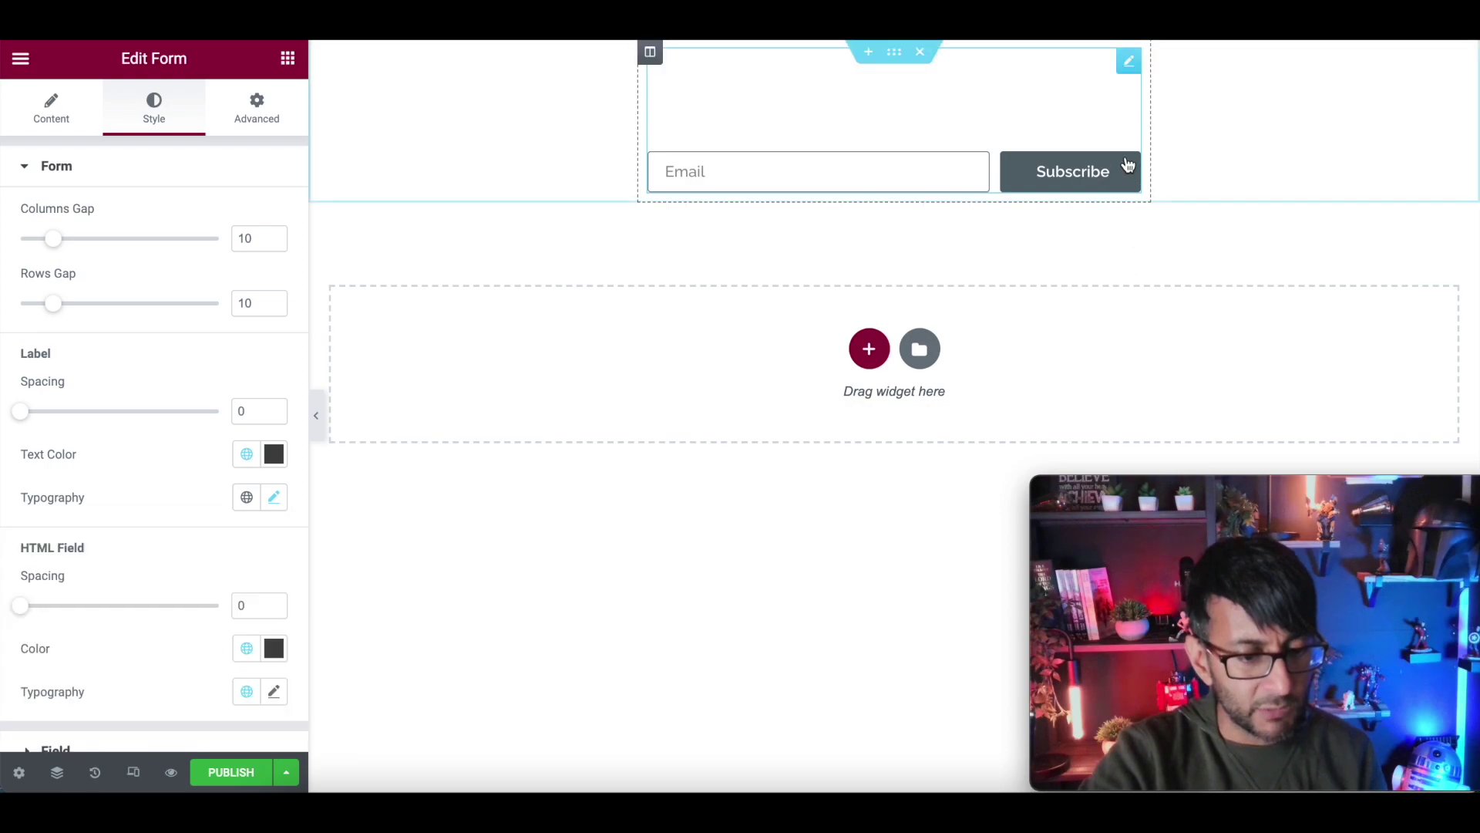
{"action": "left_click", "coordinate": [68, 122]}
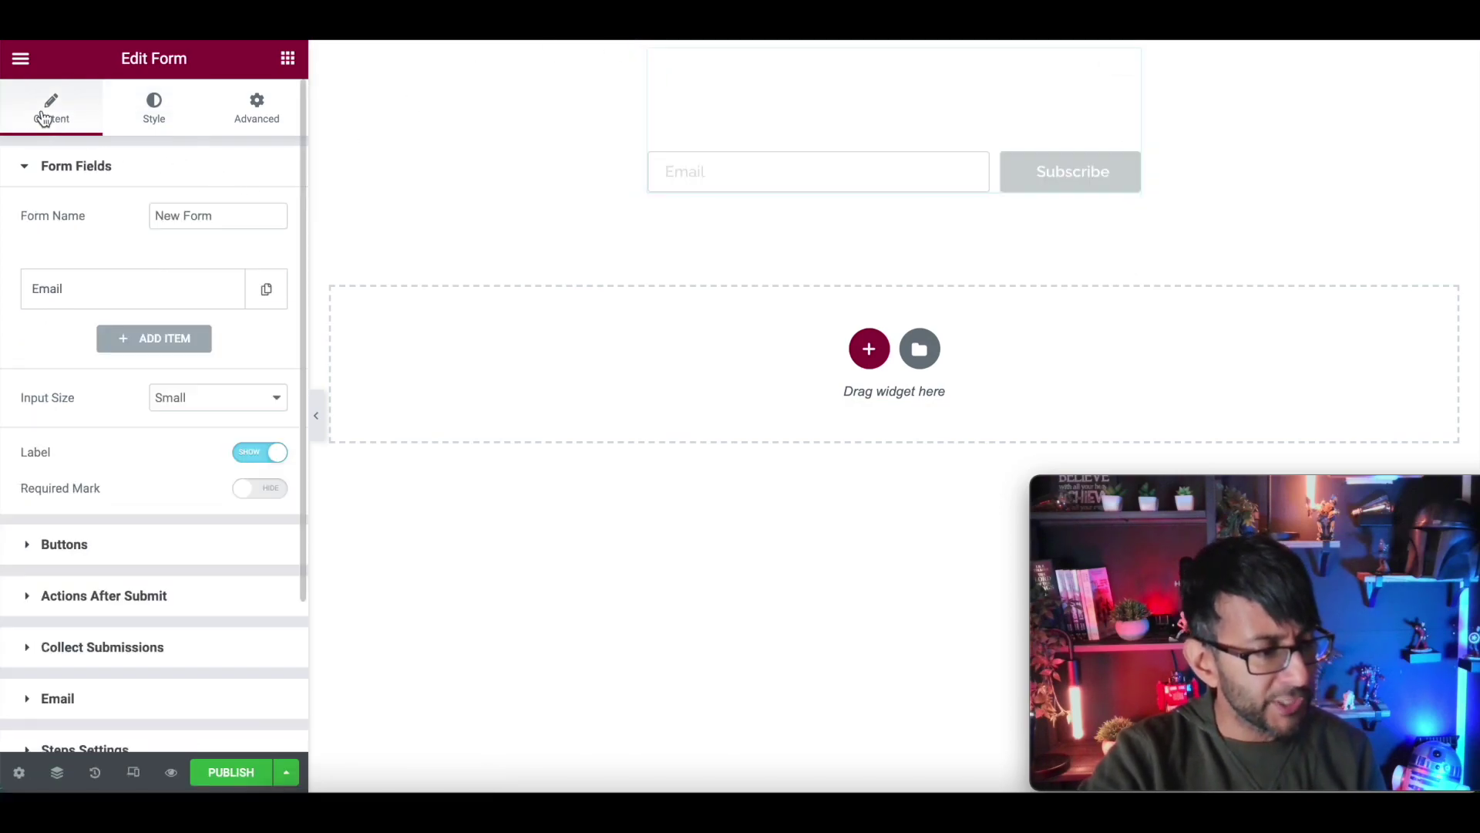
{"action": "scroll", "coordinate": [145, 574], "scroll_direction": "down", "scroll_amount": 1}
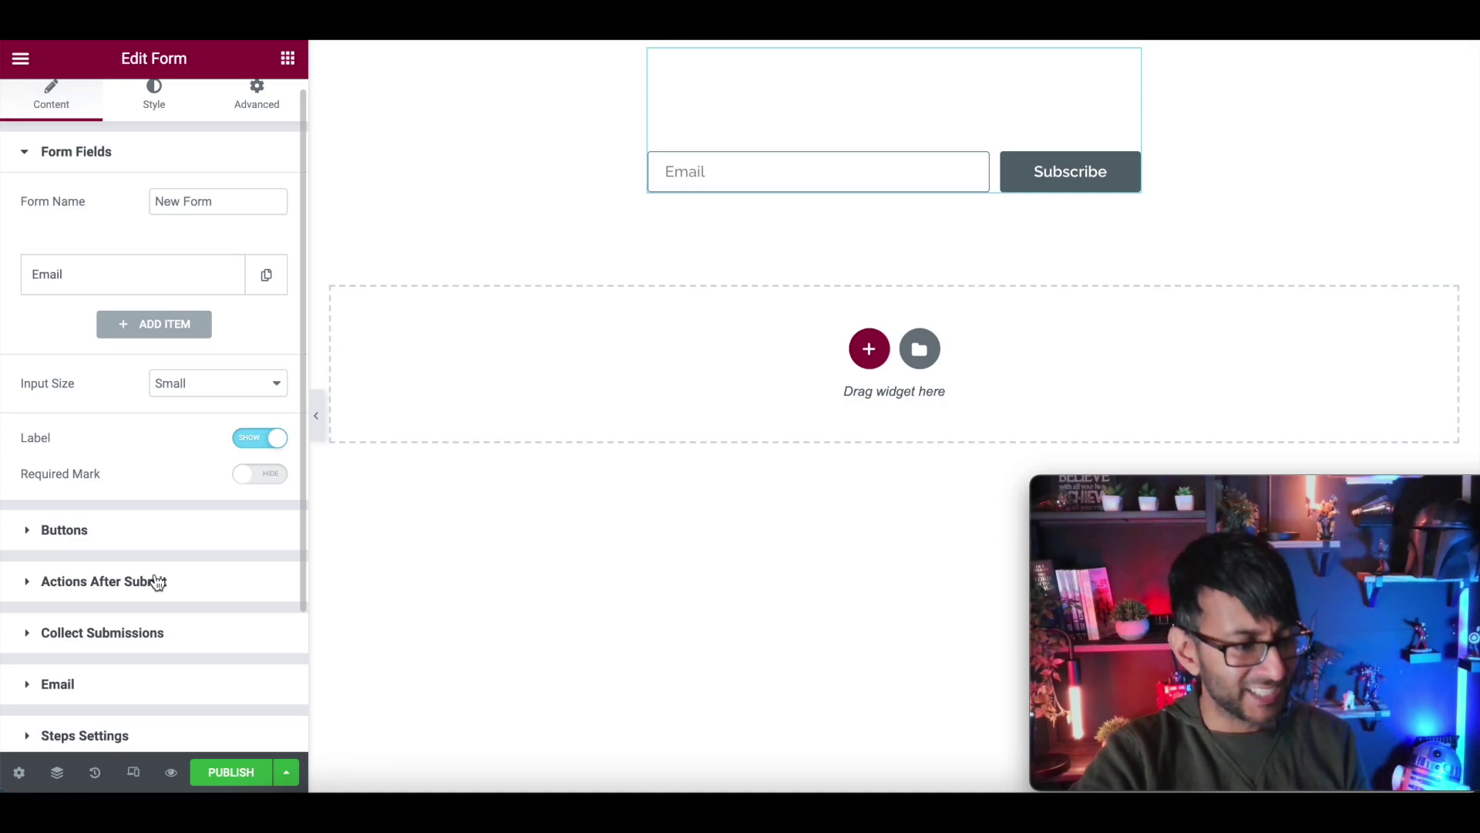
Delete the extra Item #2 field so only the Email field remains.
{"action": "left_click", "coordinate": [158, 583]}
{"action": "left_click", "coordinate": [74, 169]}
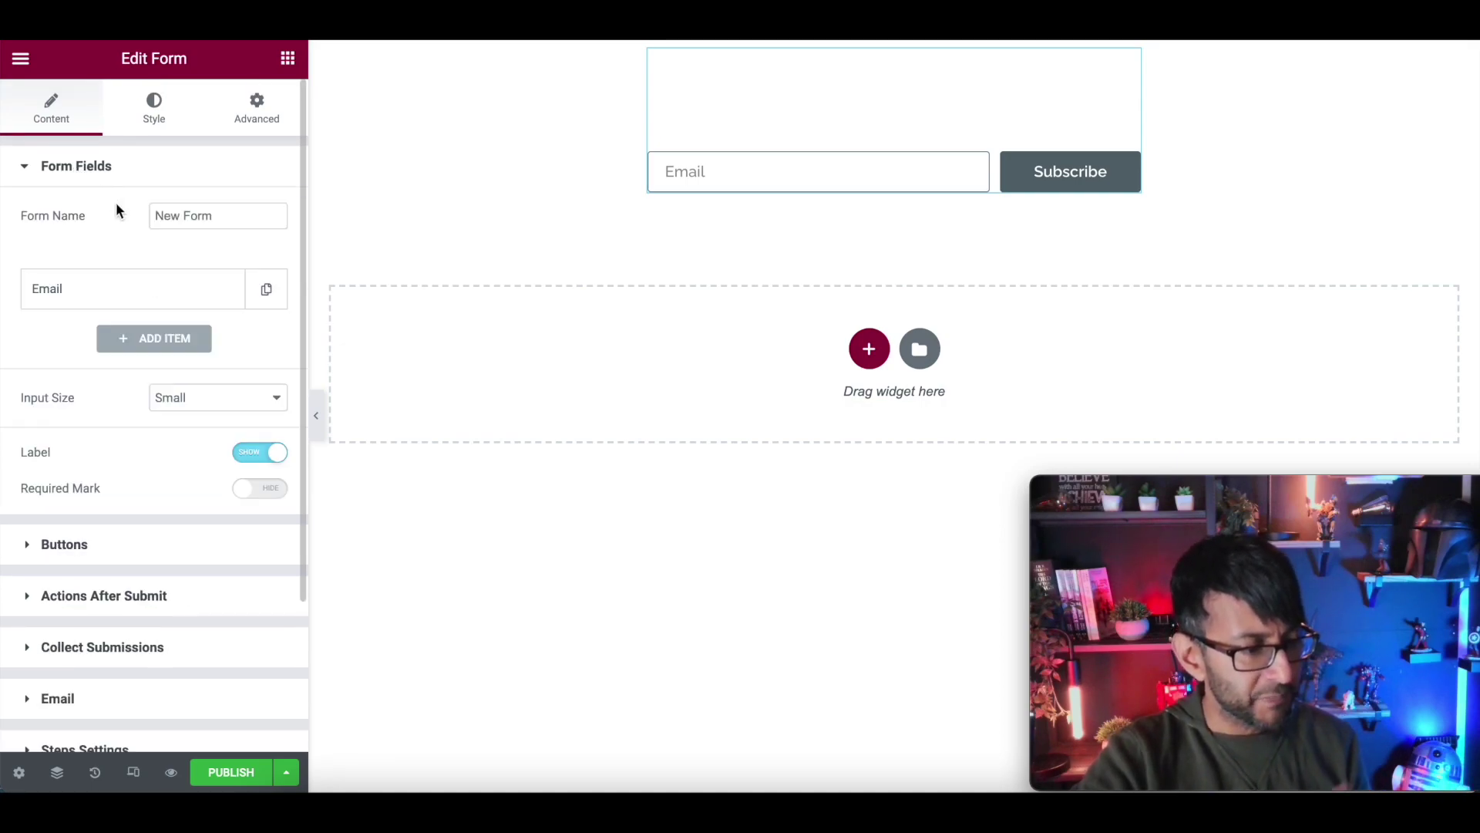
{"action": "left_click", "coordinate": [173, 333]}
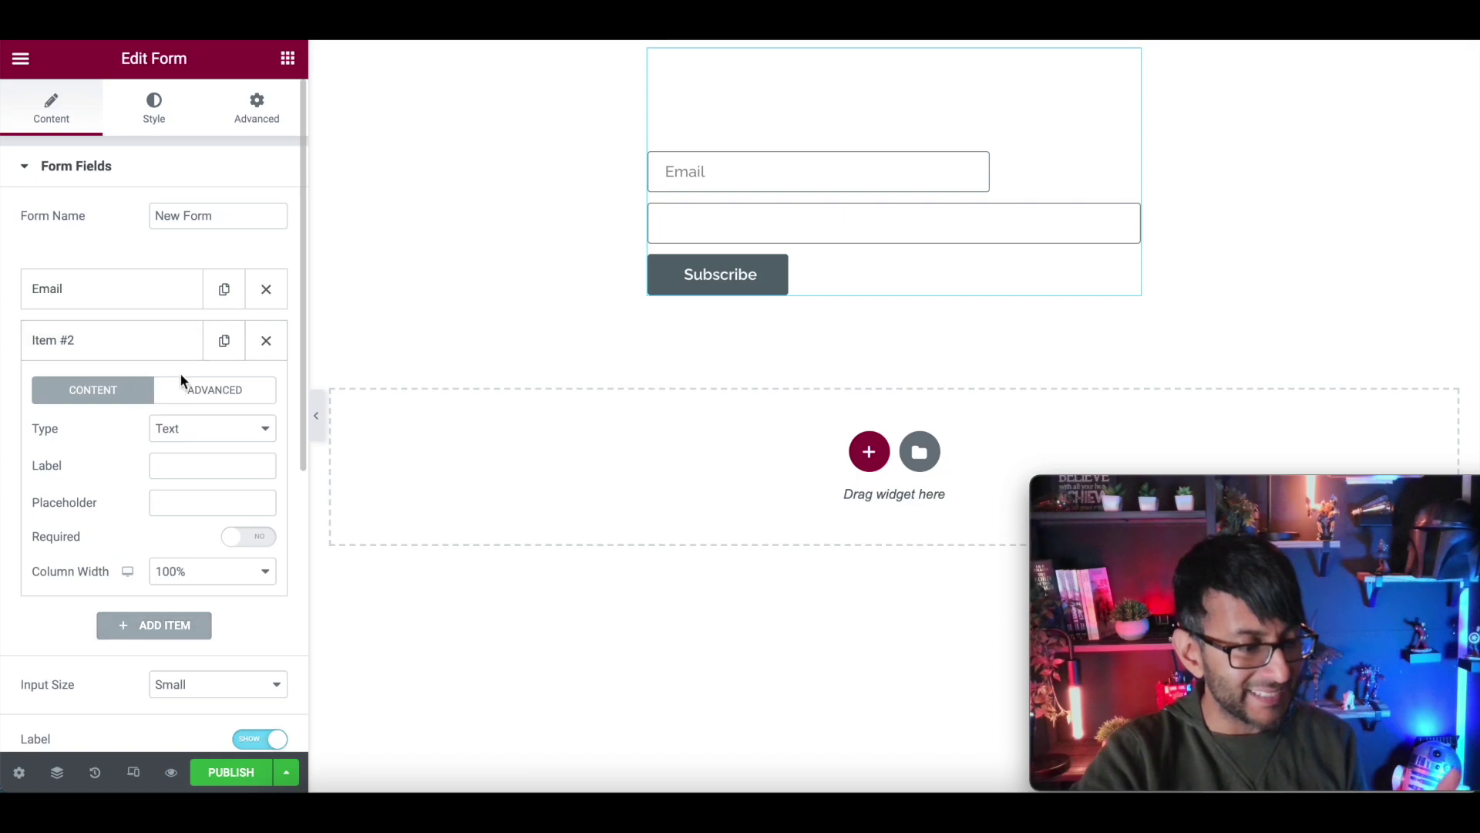
{"action": "left_click", "coordinate": [239, 433]}
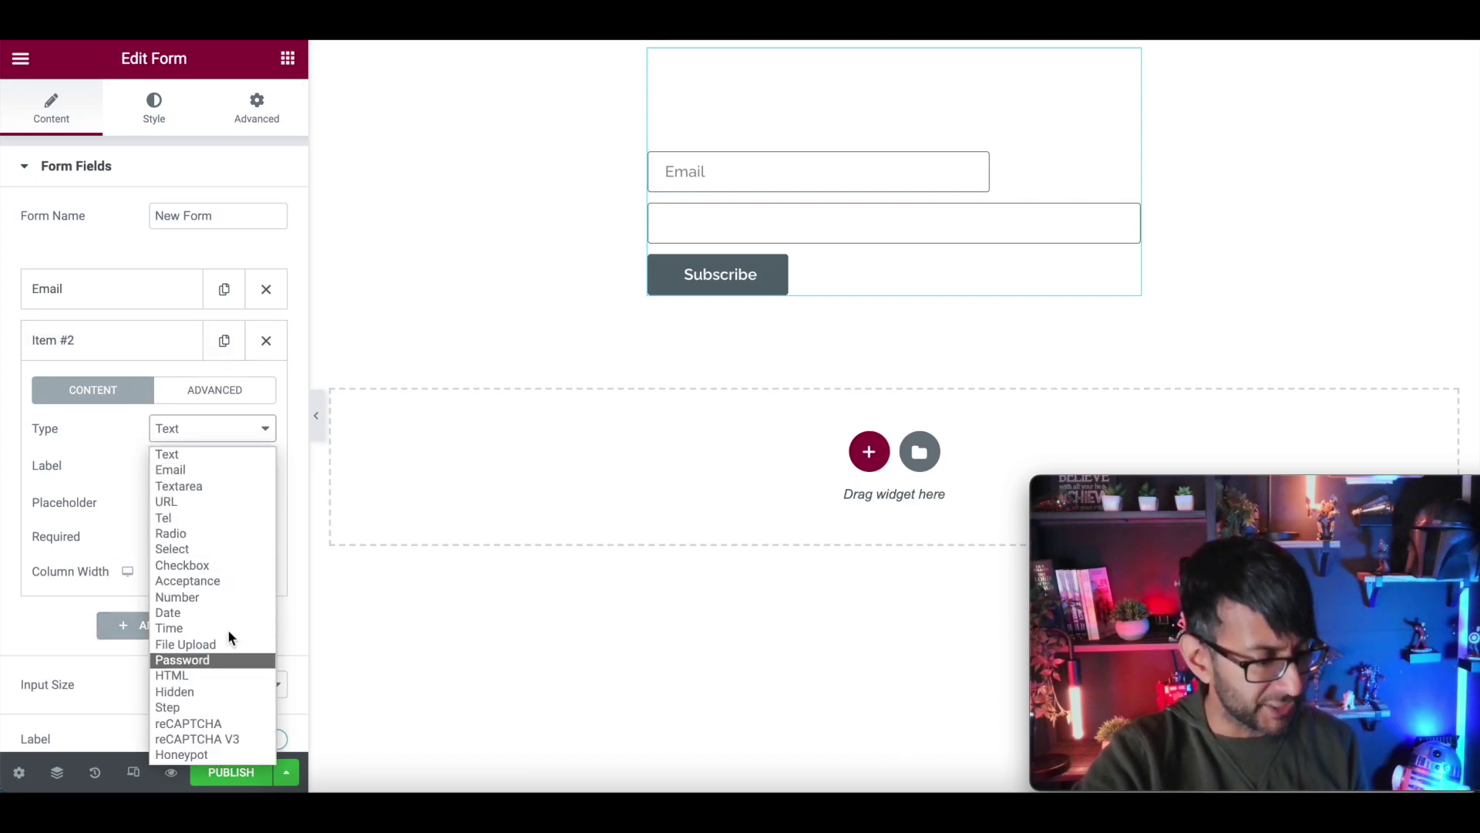
{"action": "left_click", "coordinate": [386, 502]}
{"action": "left_click", "coordinate": [266, 340]}
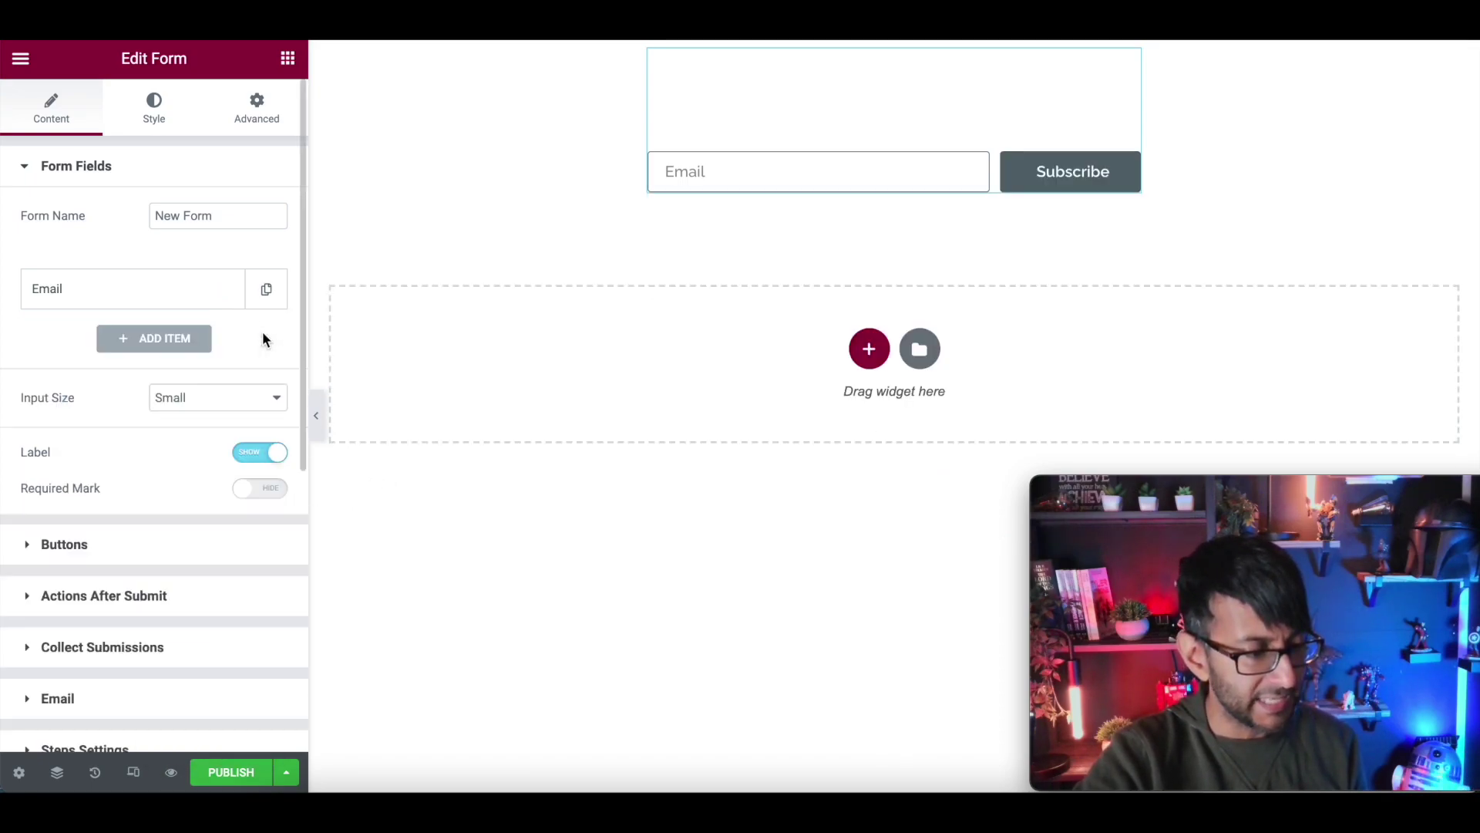
Replace the Collect Submissions and Email after-submit actions with MailChimp.
{"action": "left_click", "coordinate": [167, 606]}
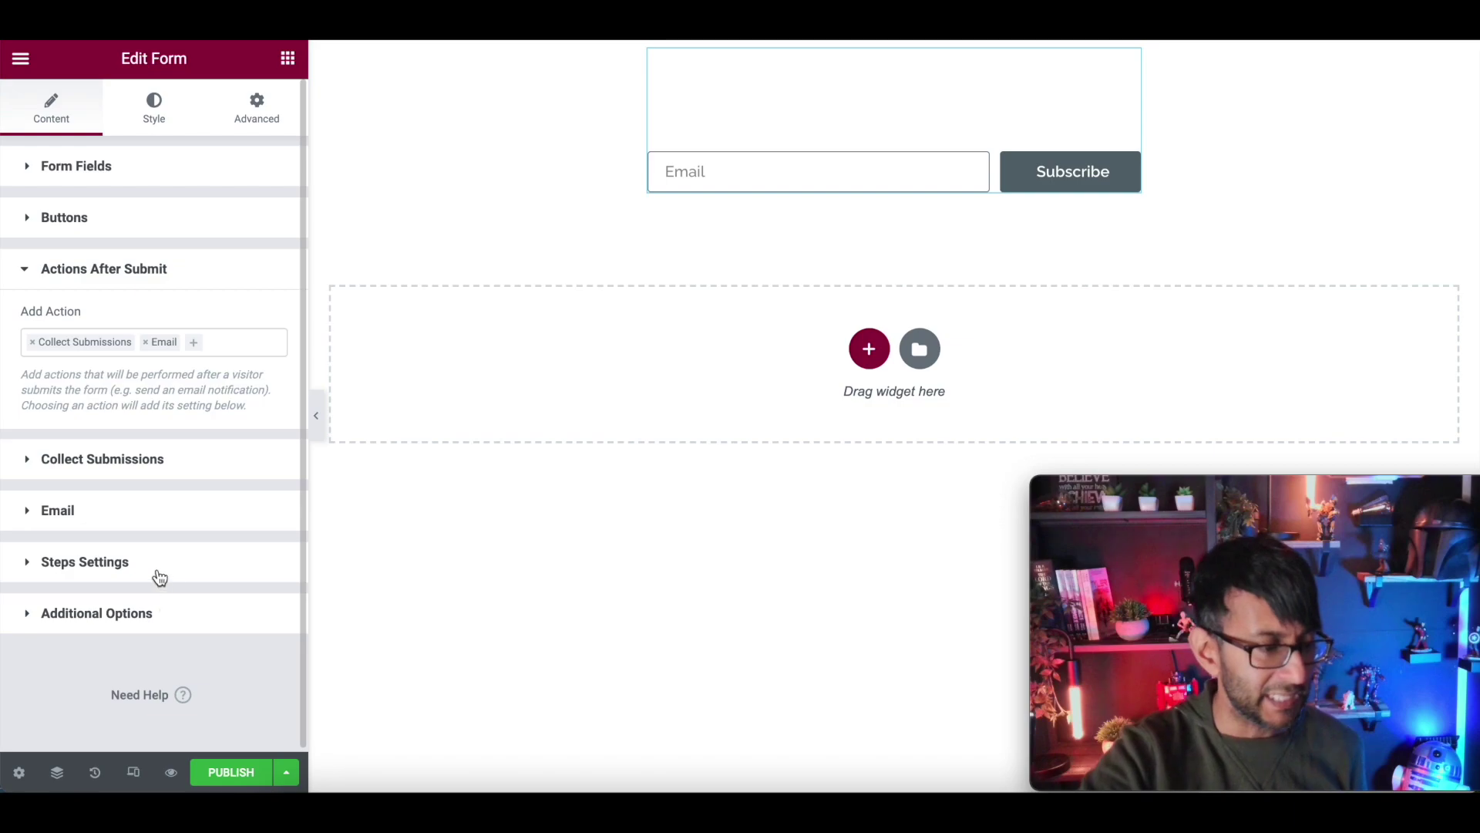
{"action": "left_click", "coordinate": [32, 349]}
{"action": "left_click", "coordinate": [32, 344]}
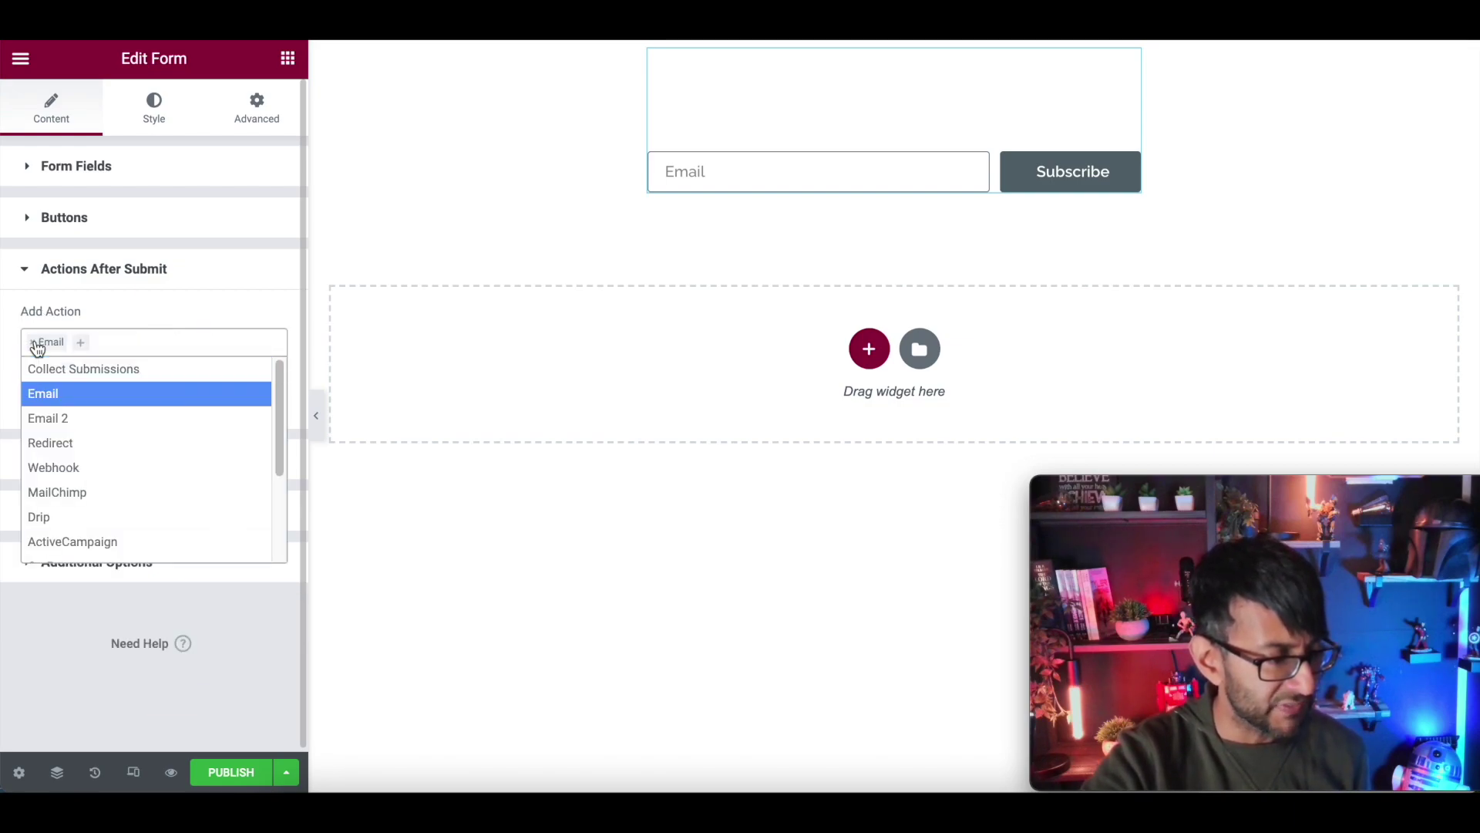
{"action": "left_click", "coordinate": [33, 344]}
{"action": "left_click", "coordinate": [73, 343]}
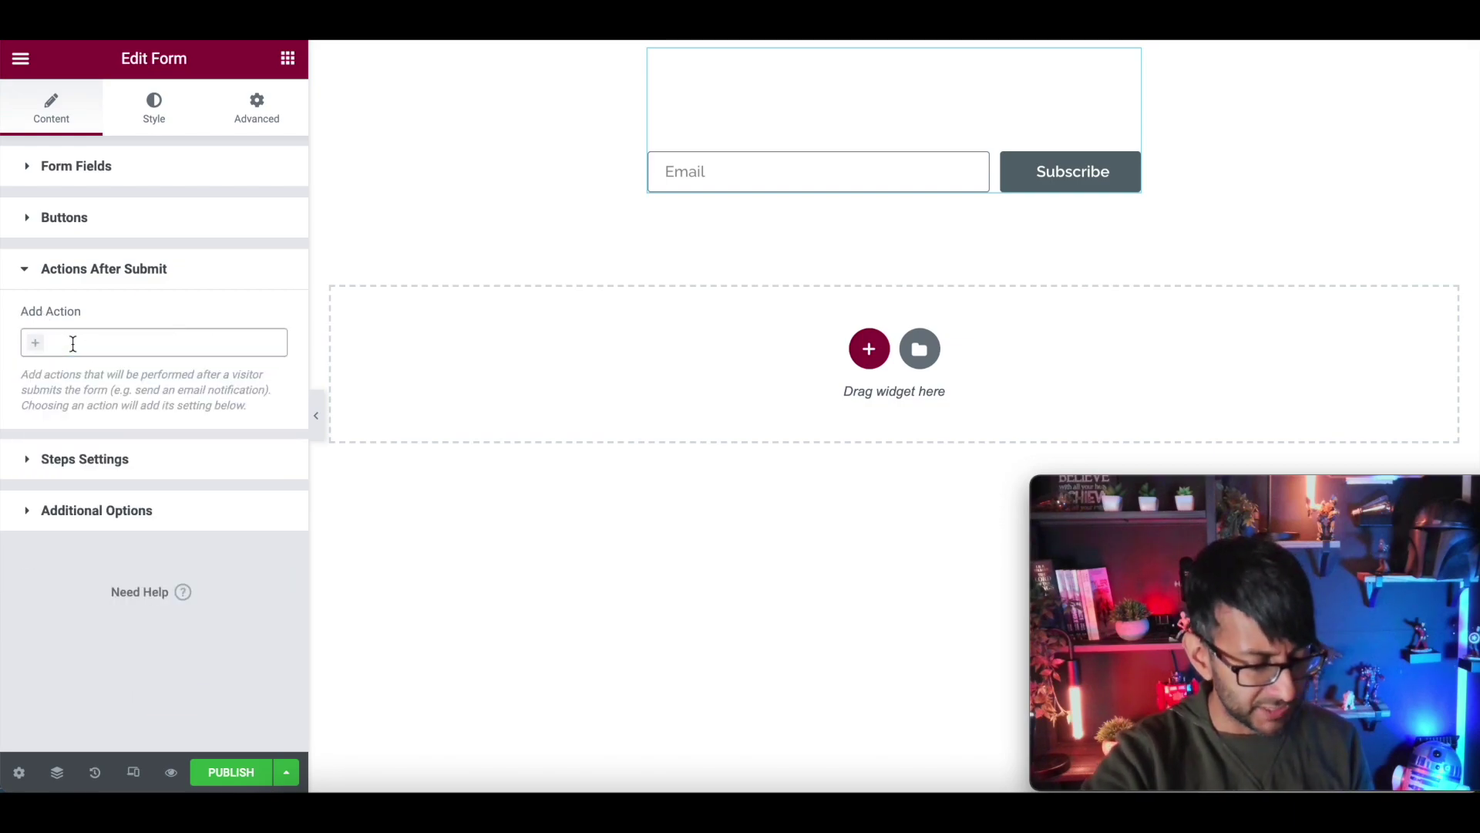
{"action": "left_click", "coordinate": [50, 341]}
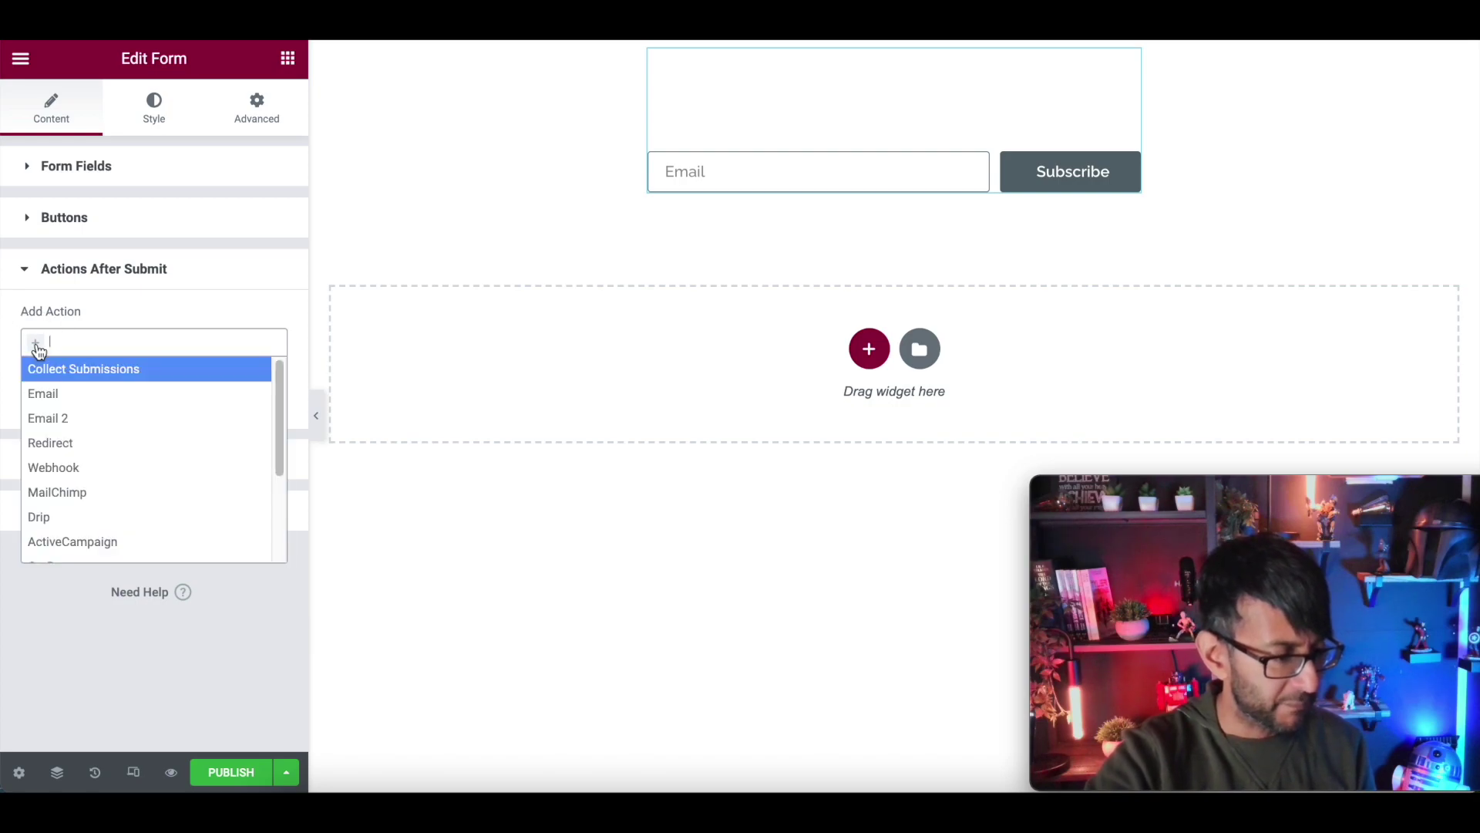
{"action": "left_click", "coordinate": [128, 498]}
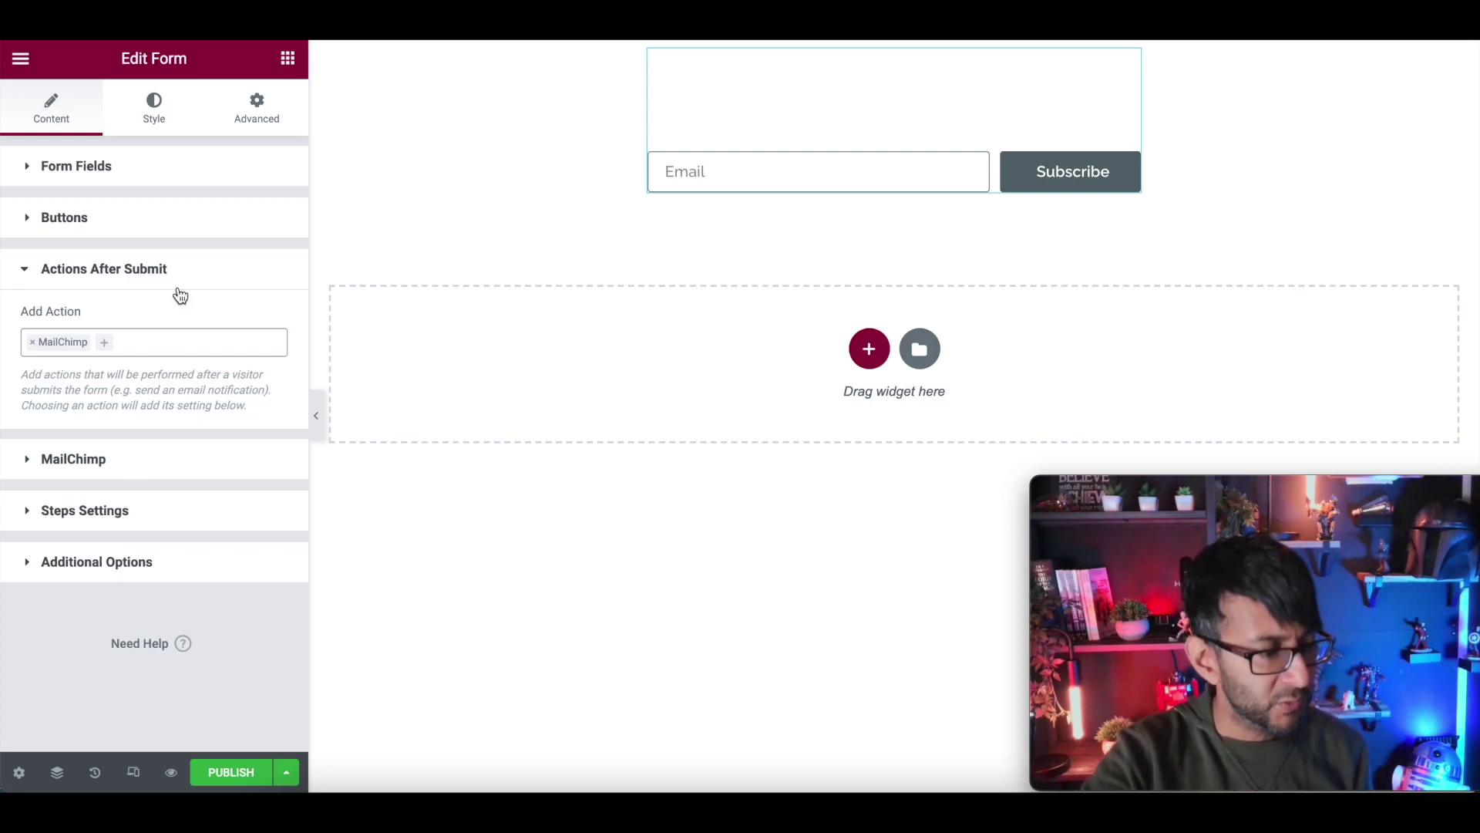
Remove and re-add the MailChimp action, then expand its settings section.
{"action": "left_click", "coordinate": [176, 282]}
{"action": "left_click", "coordinate": [125, 323]}
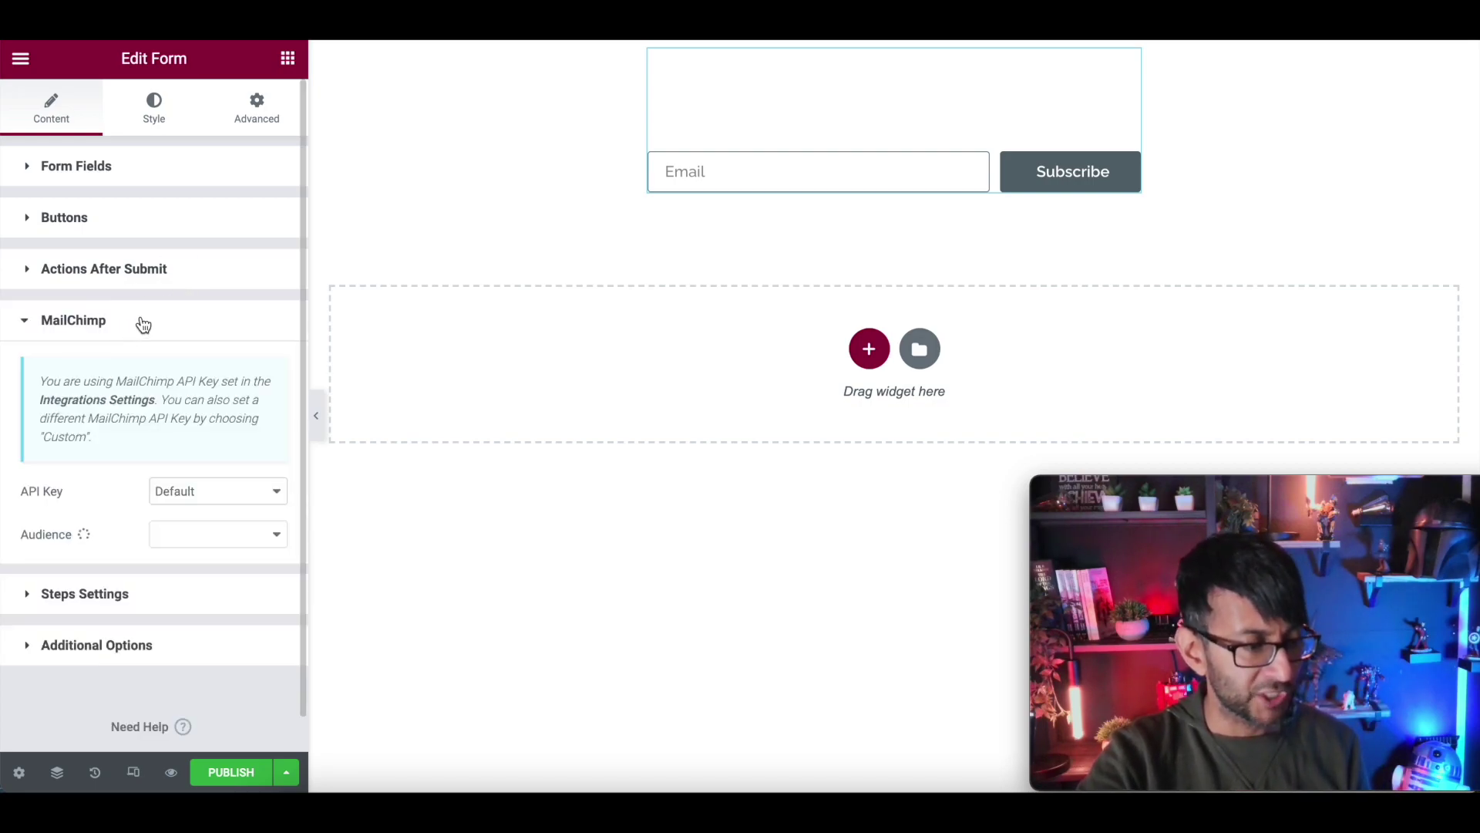
{"action": "left_click", "coordinate": [160, 284]}
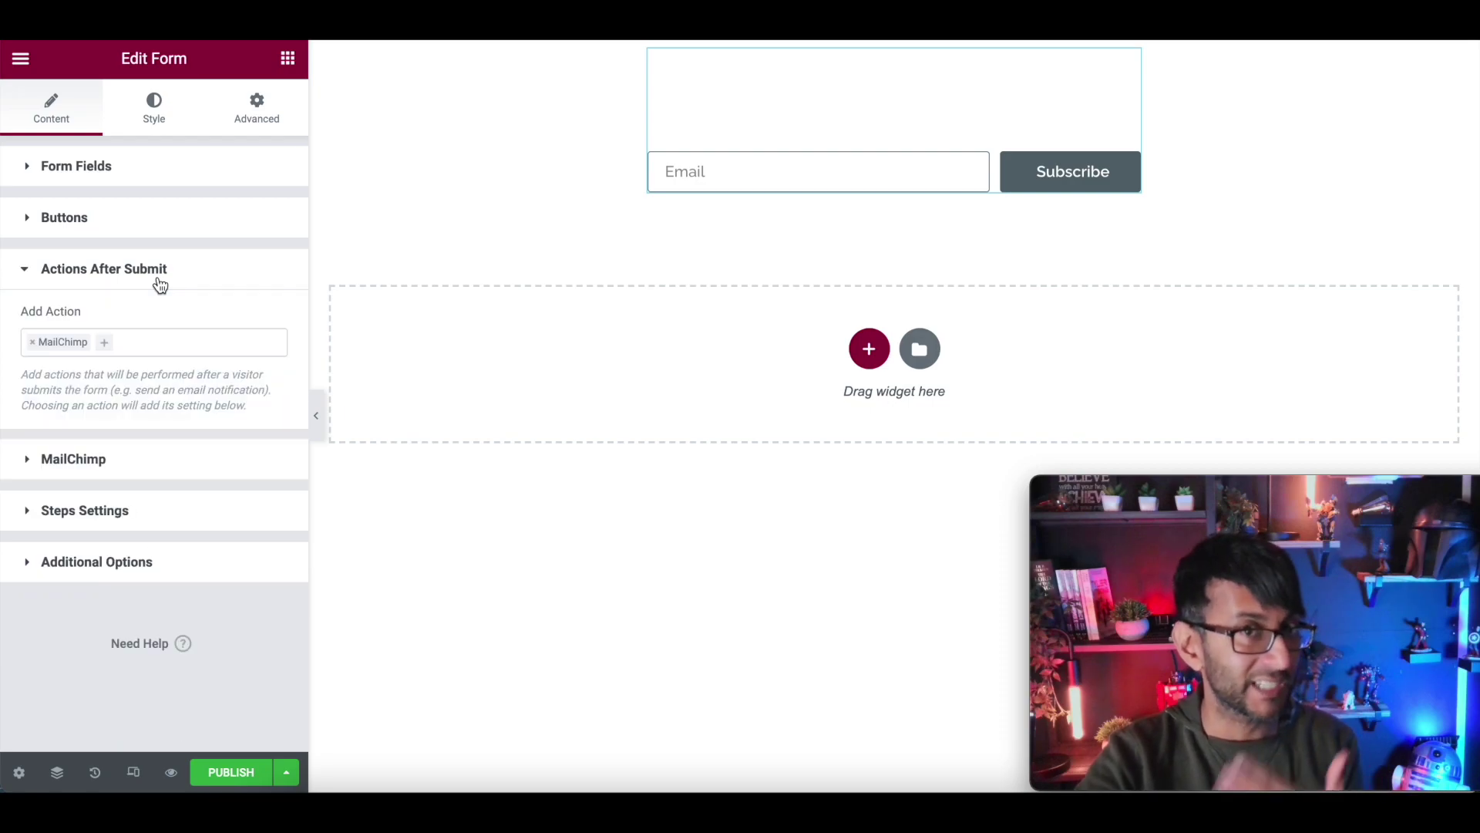
{"action": "left_click", "coordinate": [155, 275]}
{"action": "left_click", "coordinate": [124, 335]}
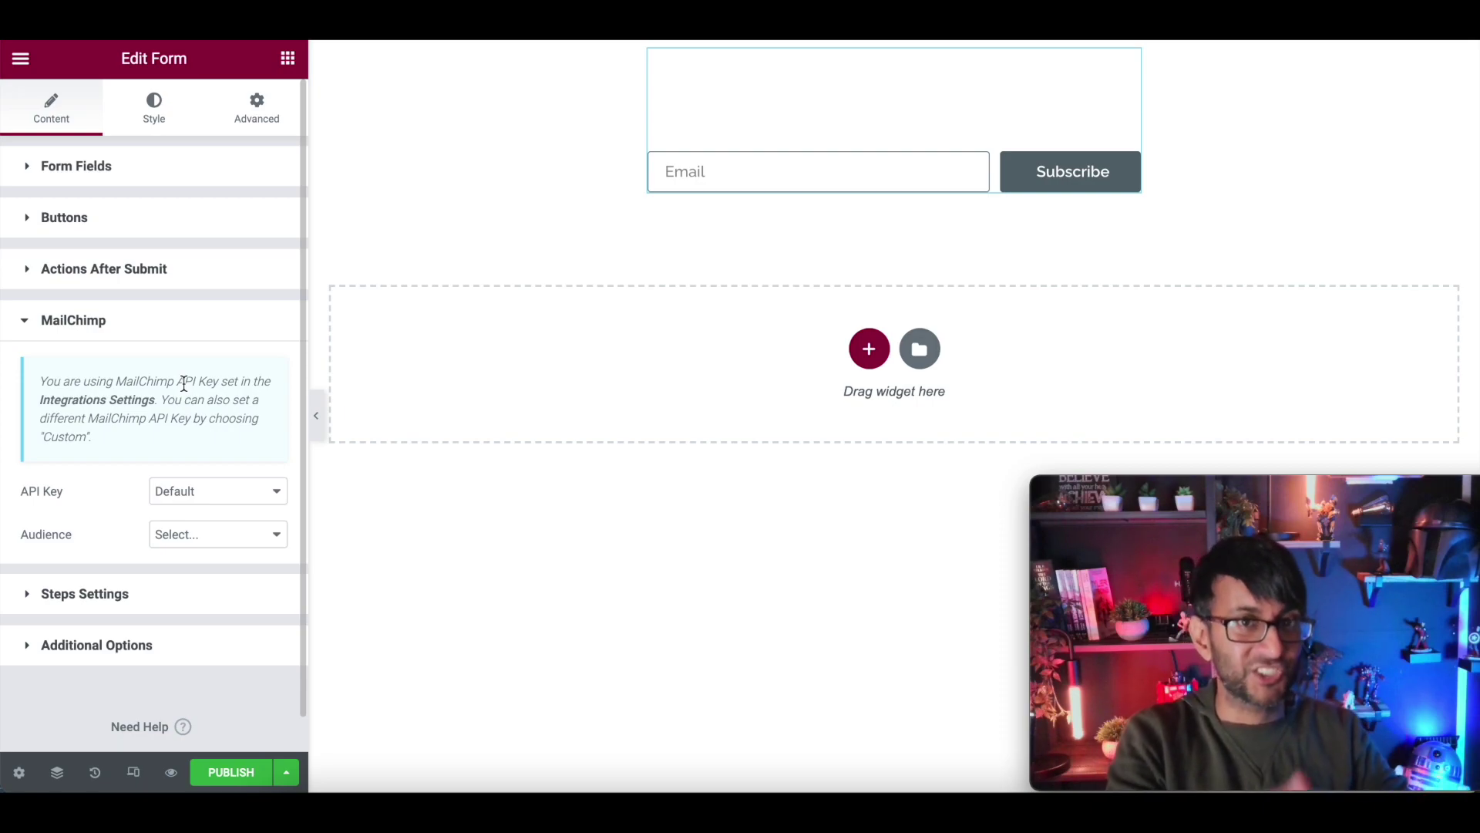
{"action": "left_click", "coordinate": [188, 269]}
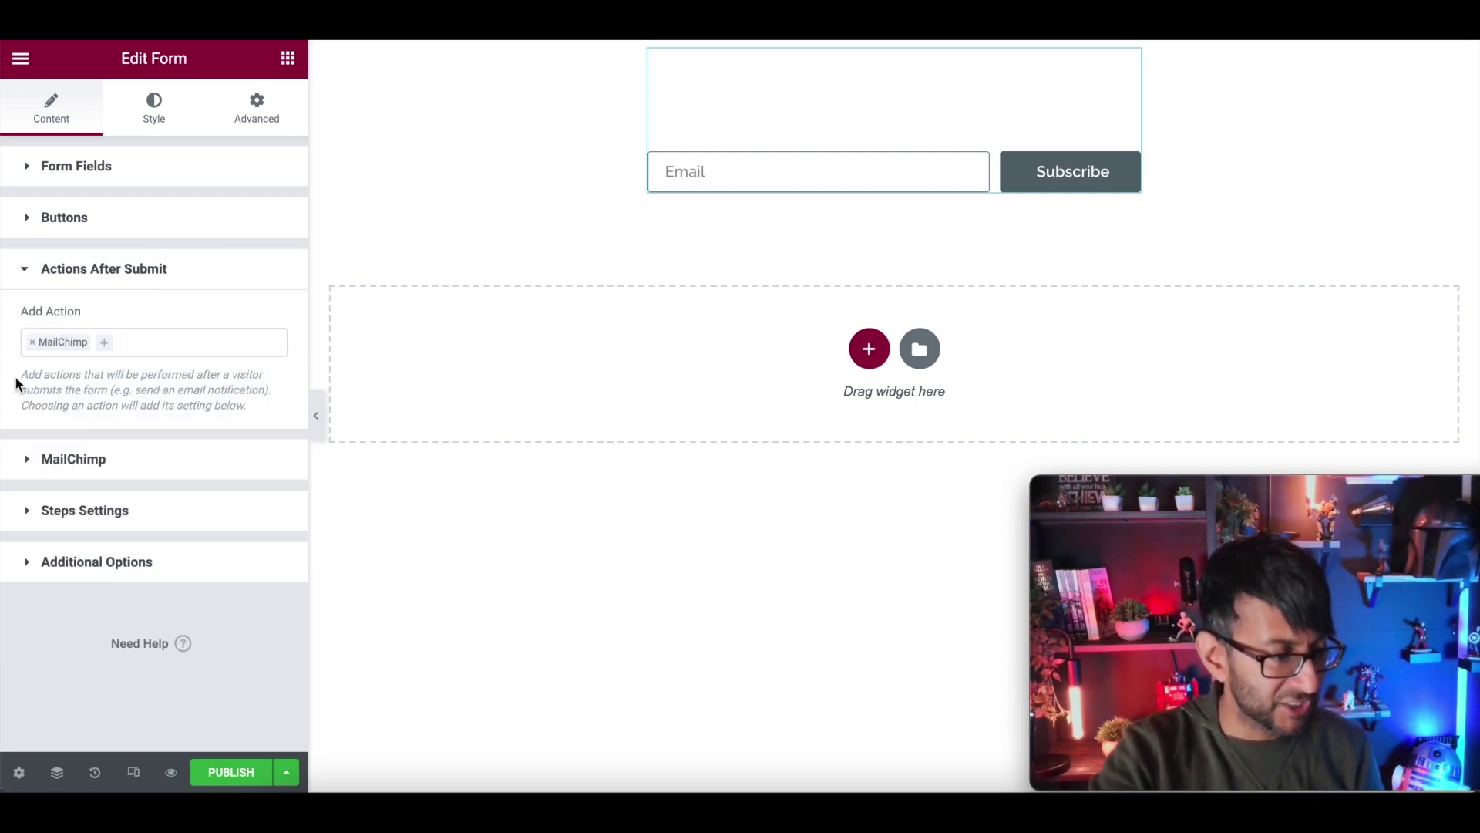
{"action": "left_click", "coordinate": [34, 345]}
{"action": "left_click", "coordinate": [221, 278]}
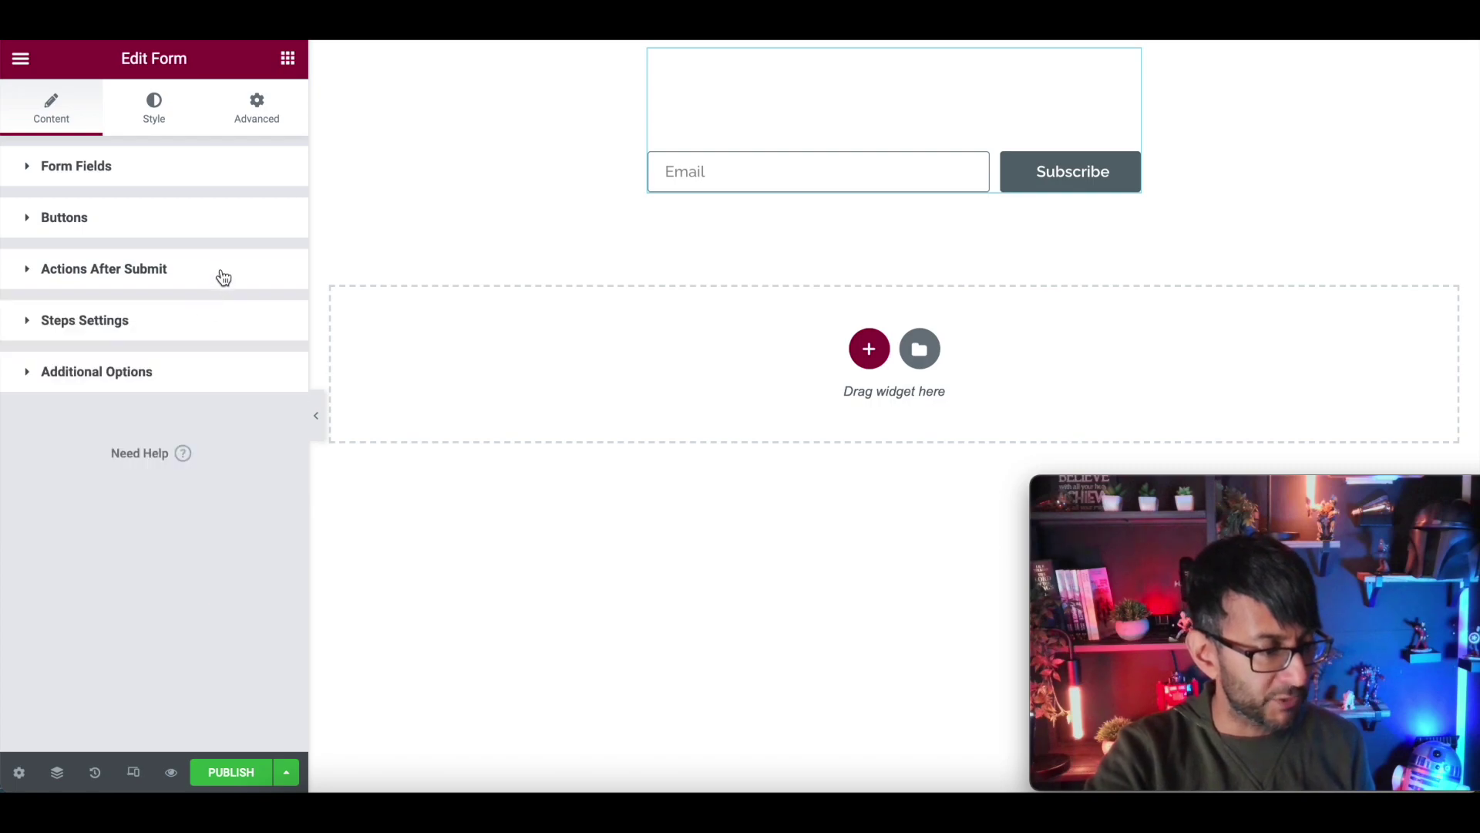
{"action": "left_click", "coordinate": [153, 278]}
{"action": "left_click", "coordinate": [35, 349]}
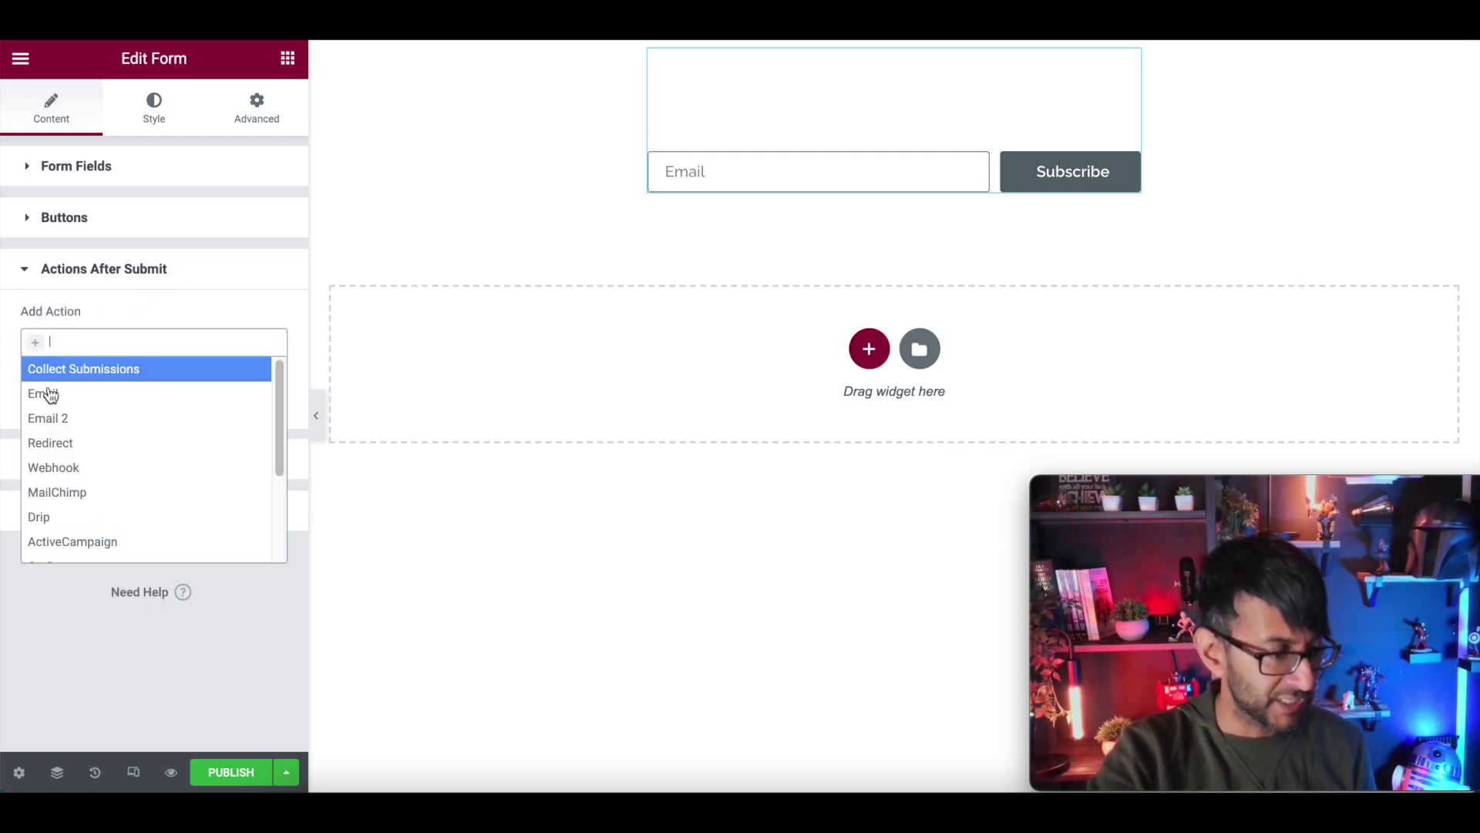
{"action": "left_click", "coordinate": [85, 494]}
{"action": "left_click", "coordinate": [100, 456]}
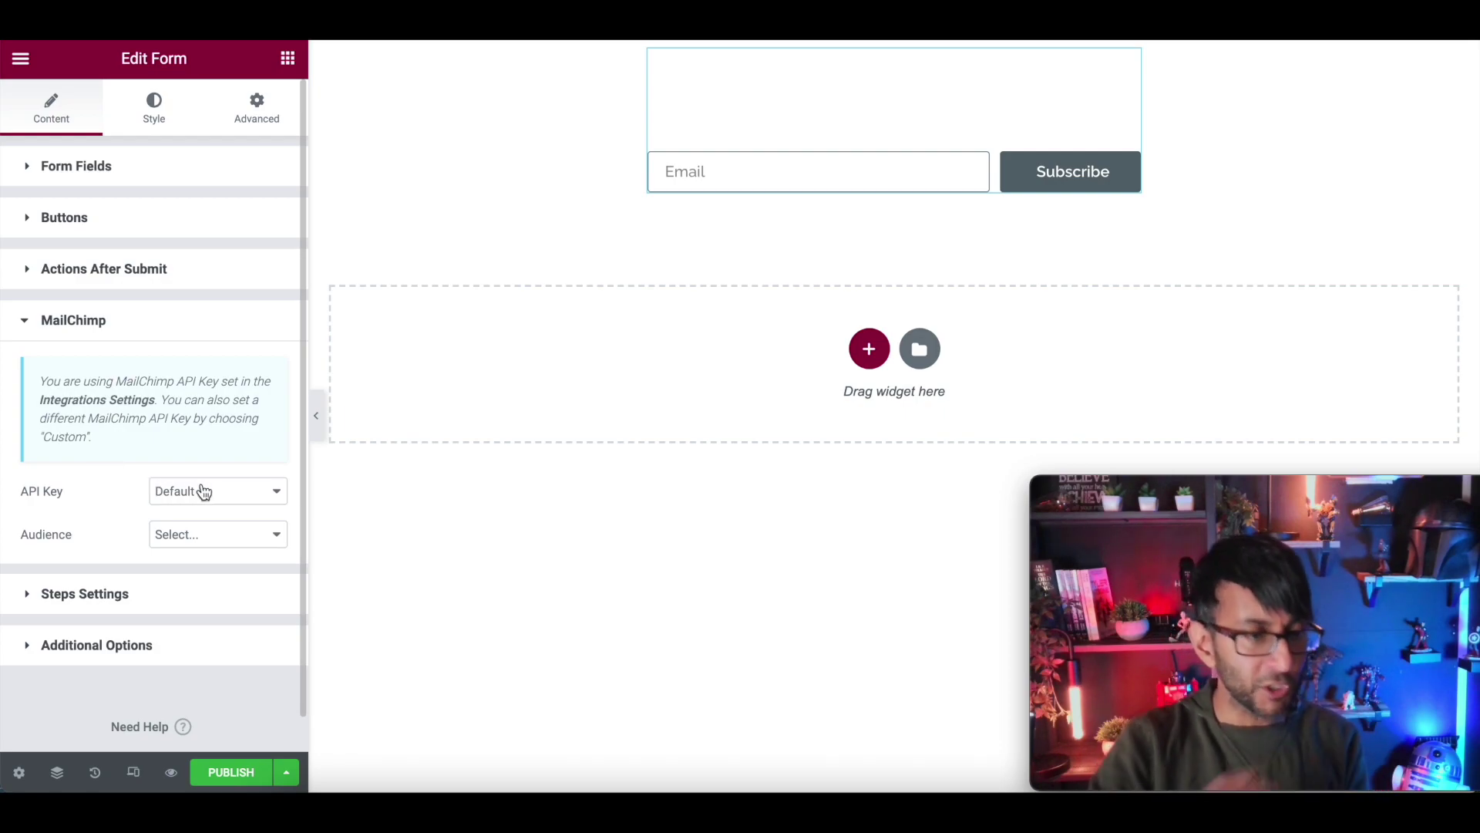
Try a Custom API key, then set the MailChimp API Key back to Default.
{"action": "left_click", "coordinate": [203, 491]}
{"action": "left_click", "coordinate": [202, 533]}
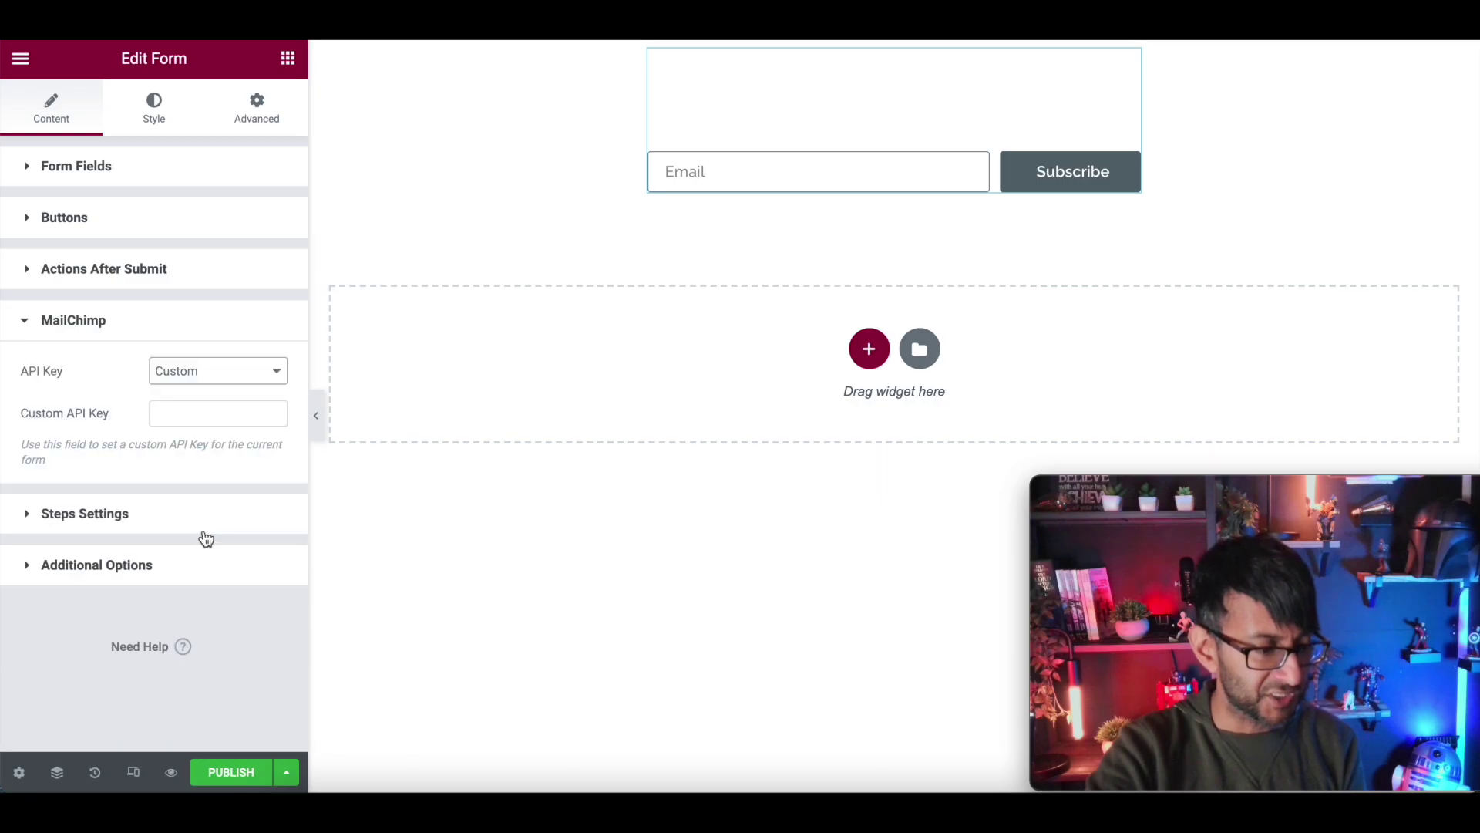
{"action": "left_click", "coordinate": [212, 424]}
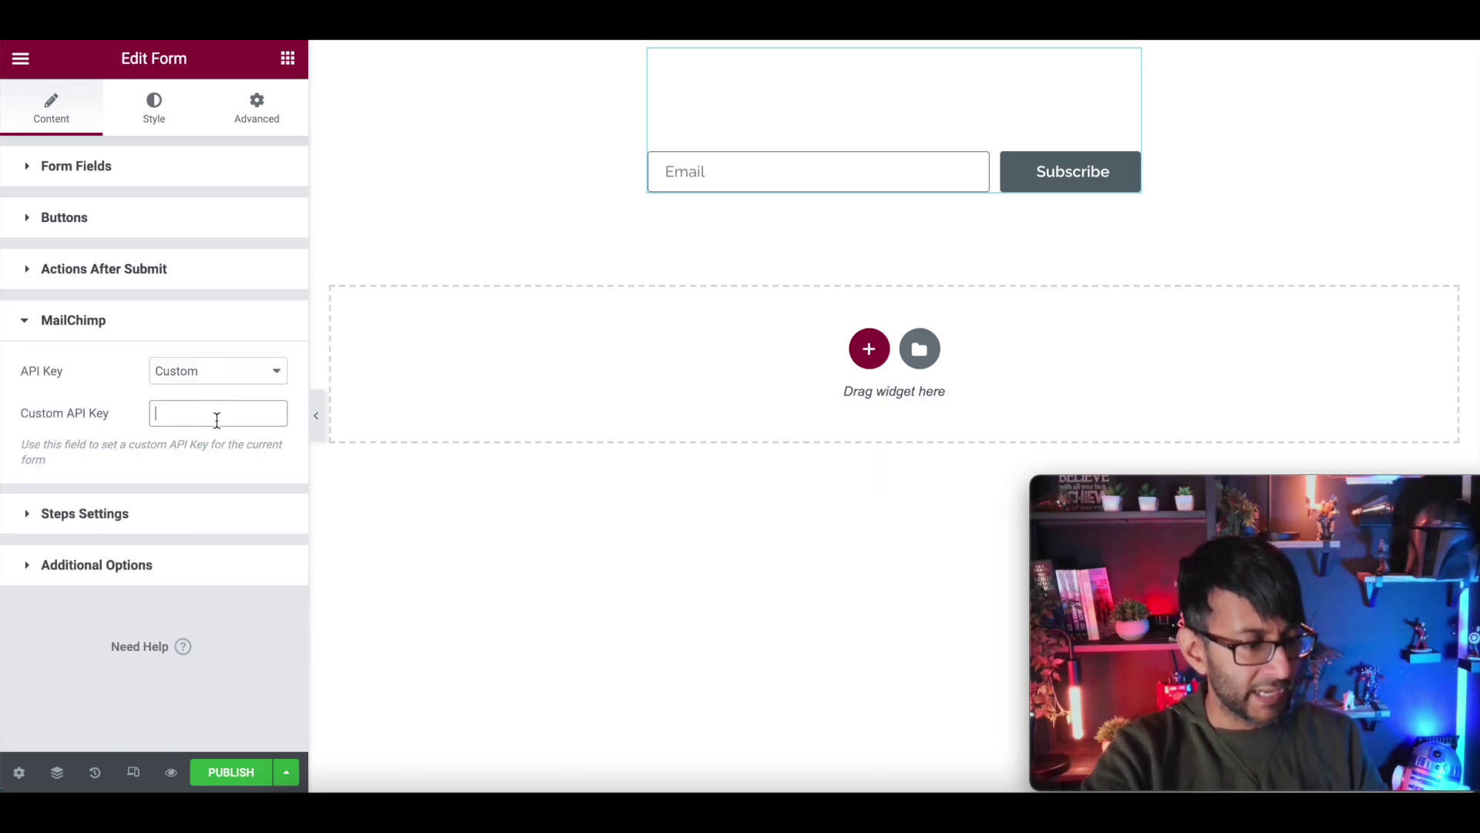
{"action": "left_click", "coordinate": [246, 387]}
{"action": "left_click", "coordinate": [224, 396]}
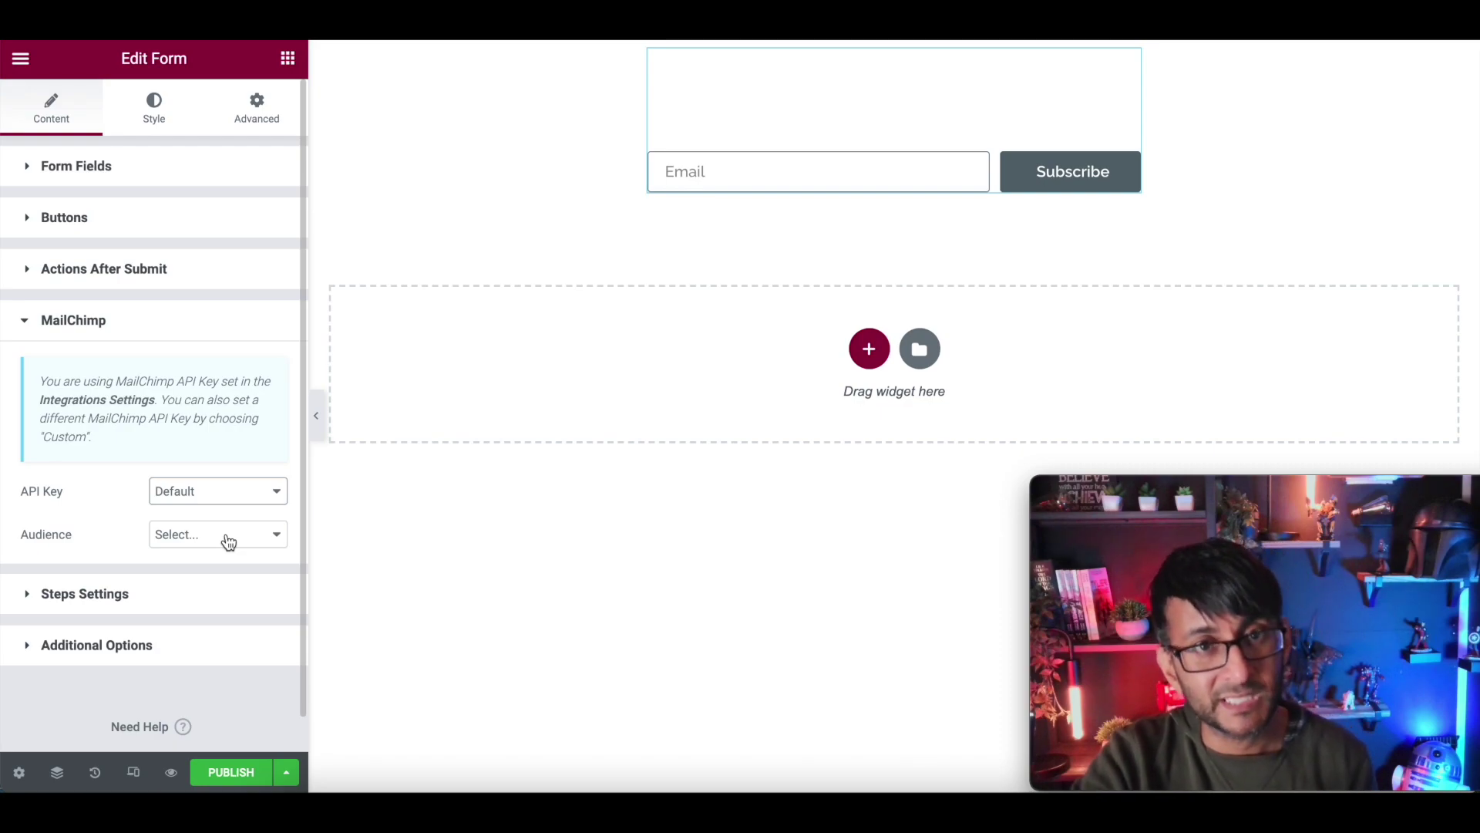
Choose 'The Wild Coach' as the MailChimp audience for the form.
{"action": "left_click", "coordinate": [219, 542]}
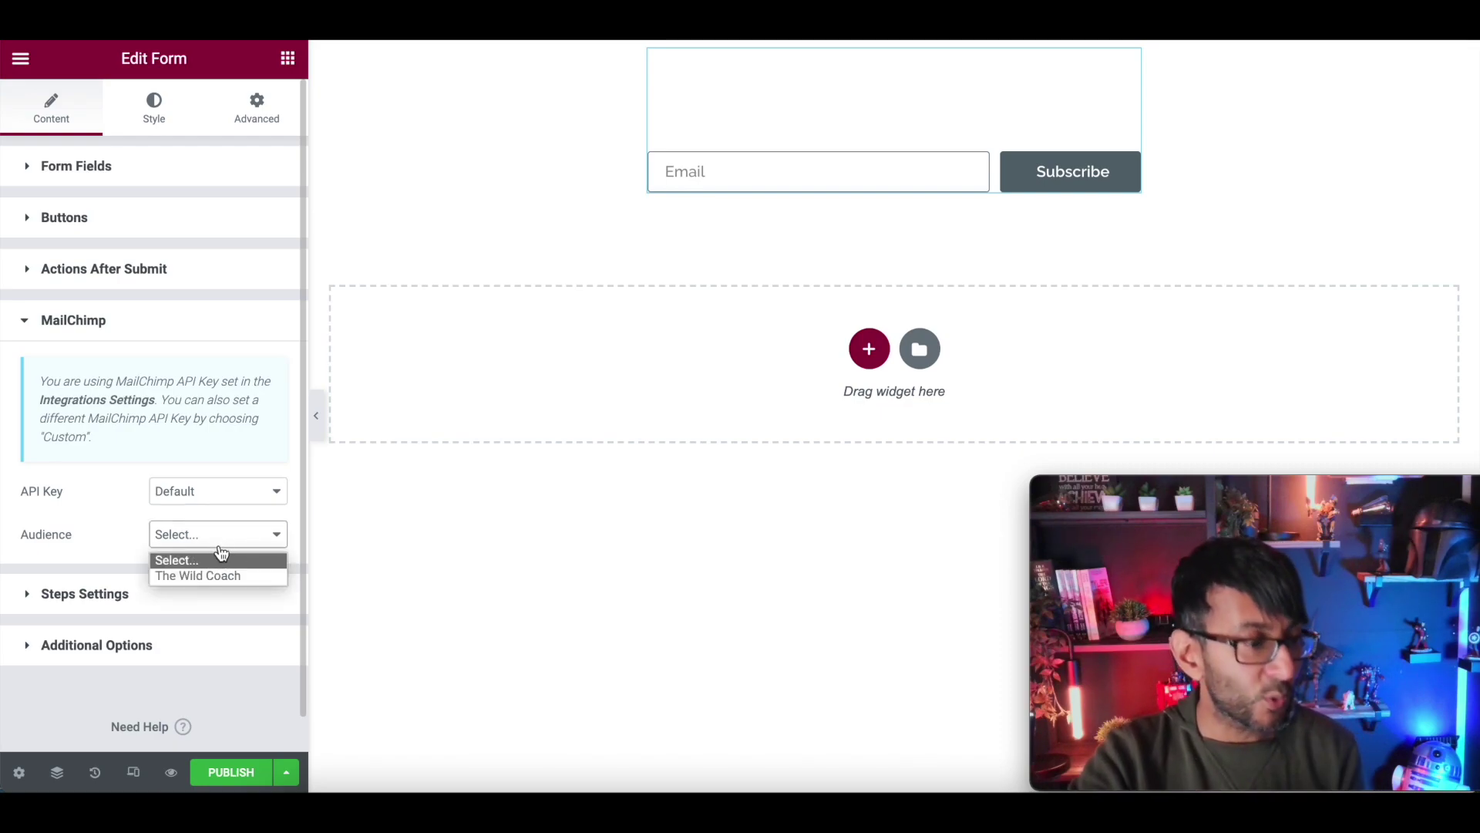
{"action": "left_click", "coordinate": [223, 575]}
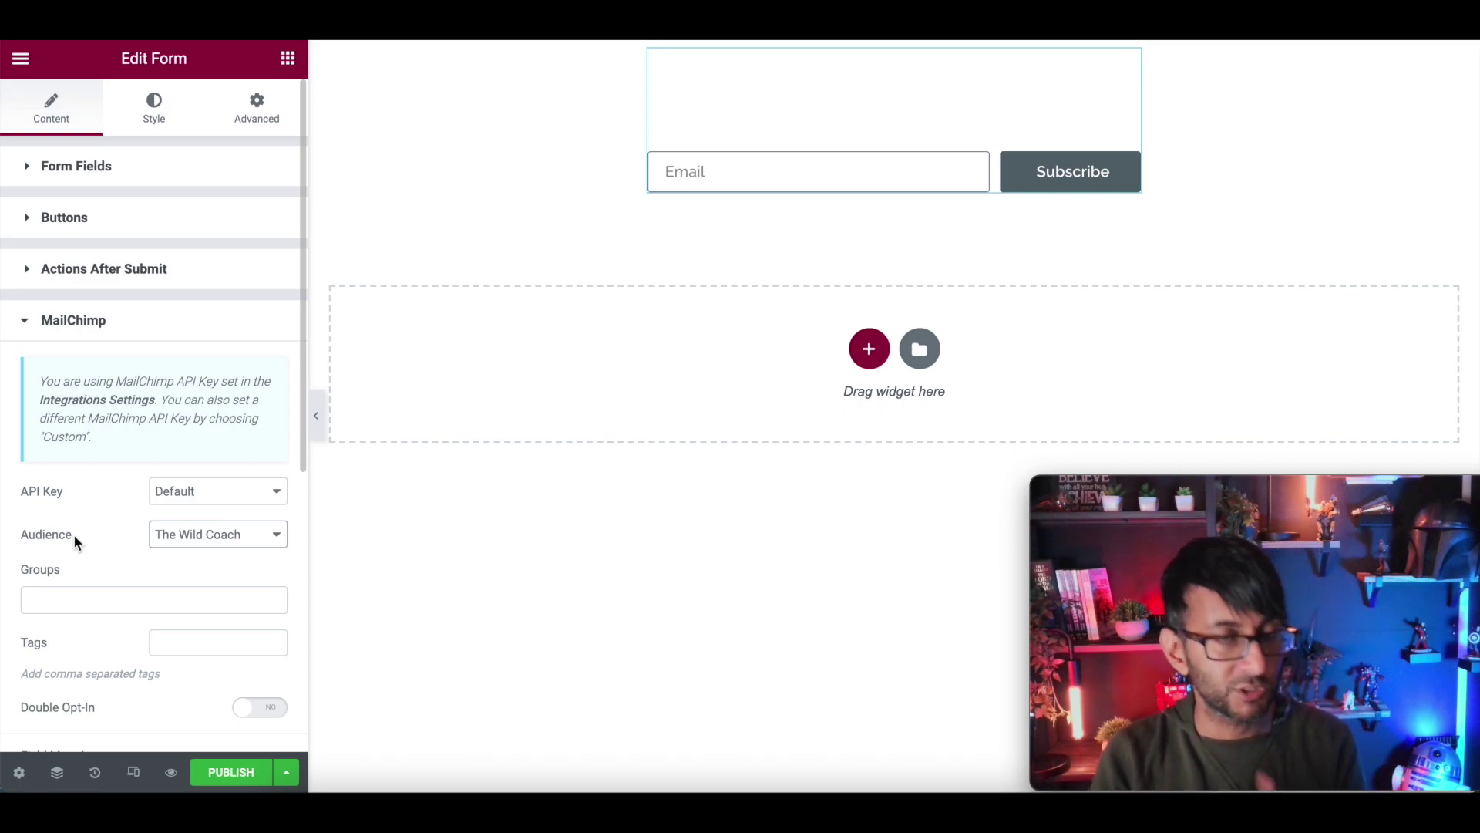
{"action": "scroll", "coordinate": [93, 539], "scroll_direction": "down", "scroll_amount": 1}
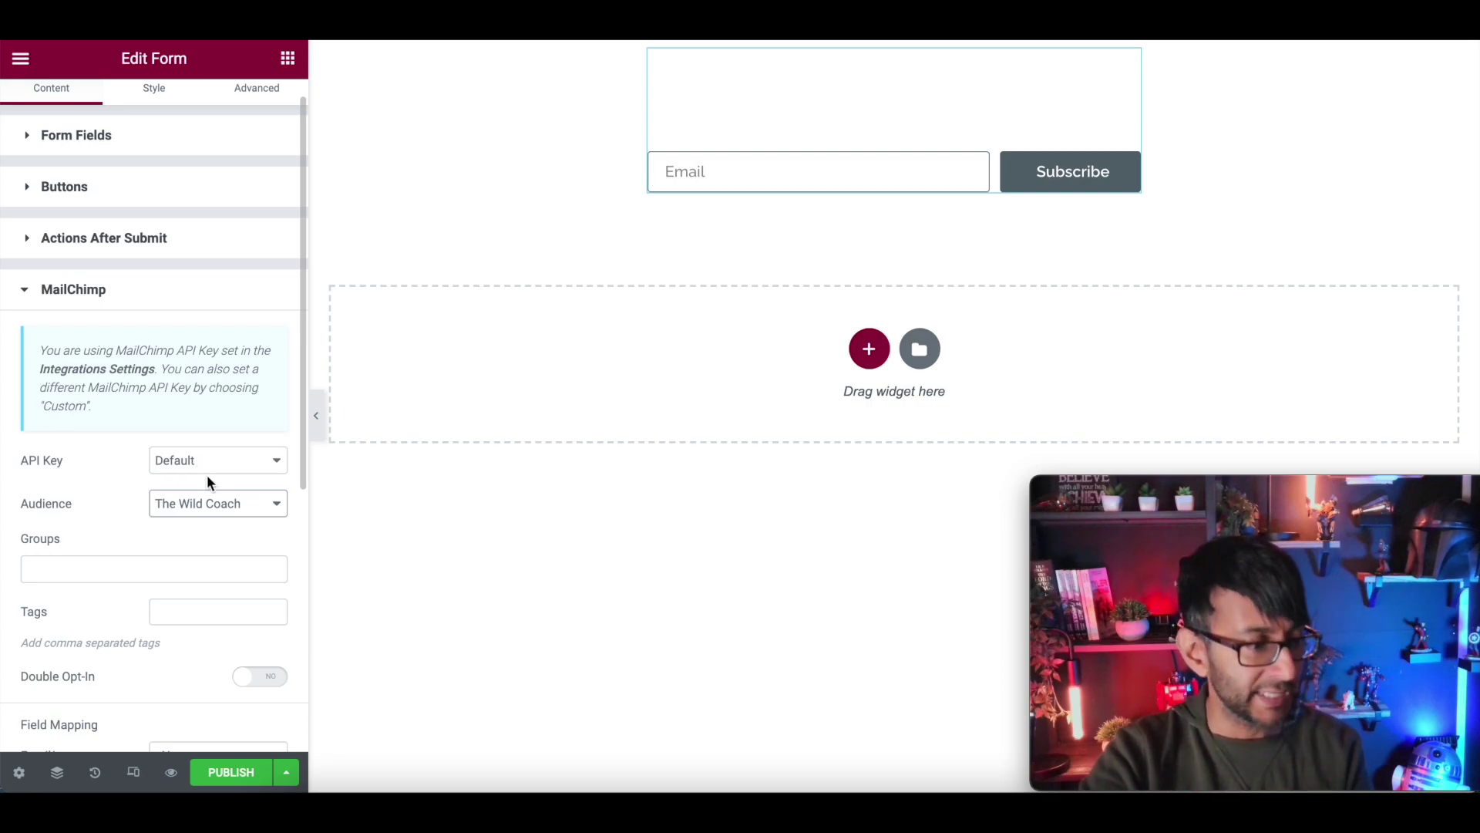
Switch Double Opt-In to Yes in the form's MailChimp settings.
{"action": "scroll", "coordinate": [206, 525], "scroll_direction": "down", "scroll_amount": 3}
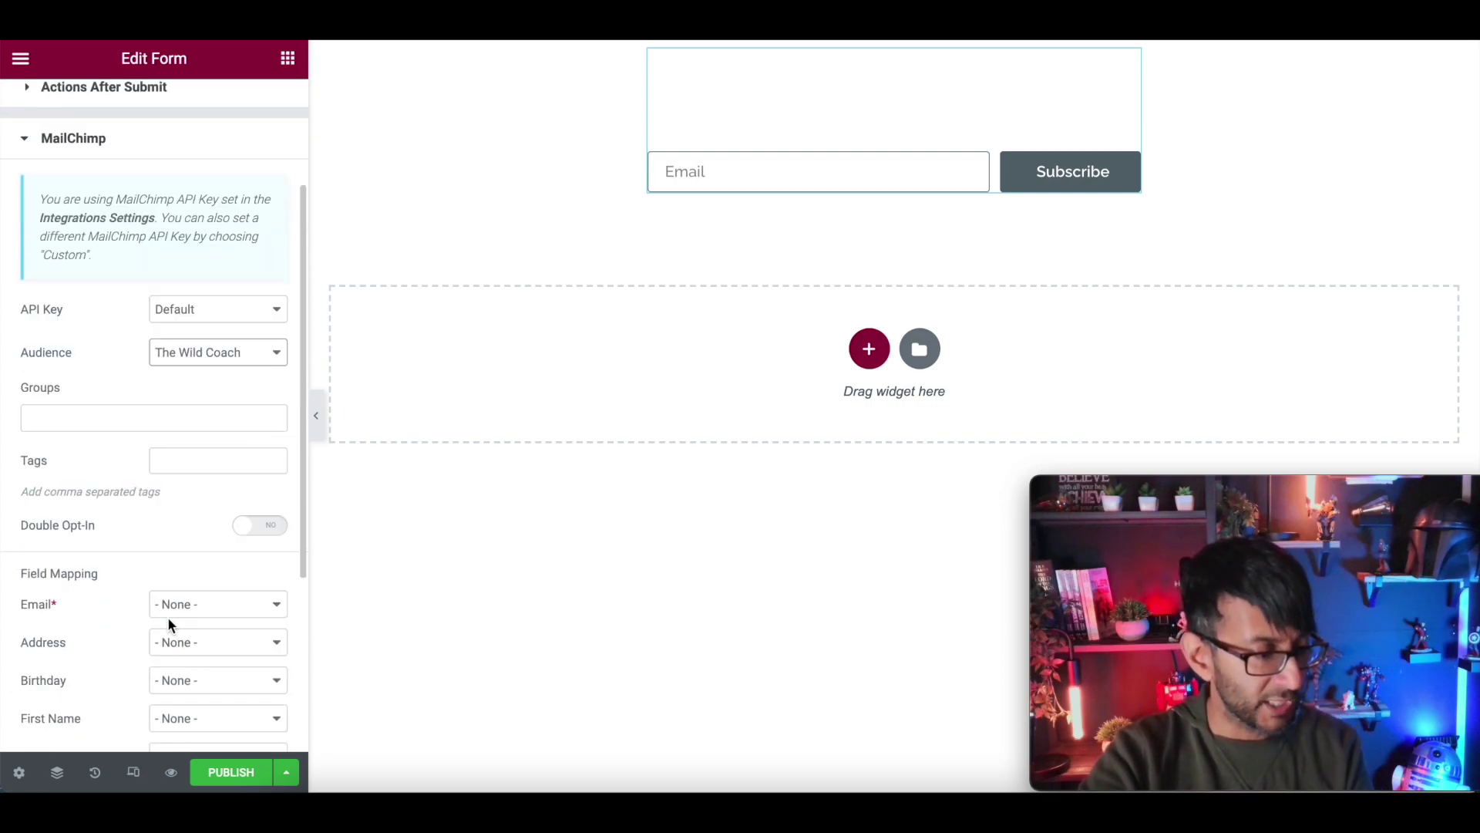
{"action": "scroll", "coordinate": [168, 617], "scroll_direction": "down", "scroll_amount": 2}
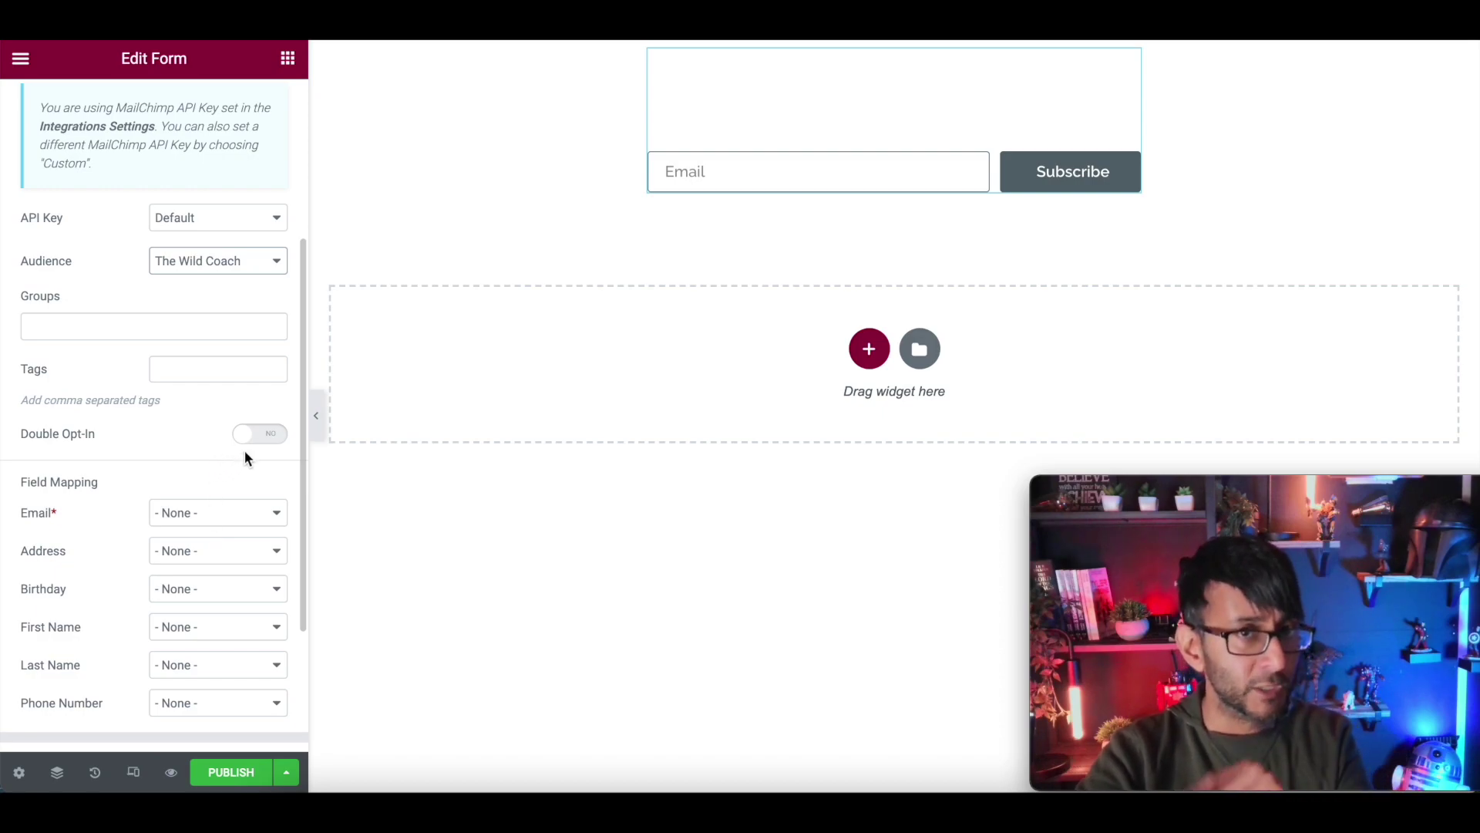
{"action": "left_click", "coordinate": [276, 437]}
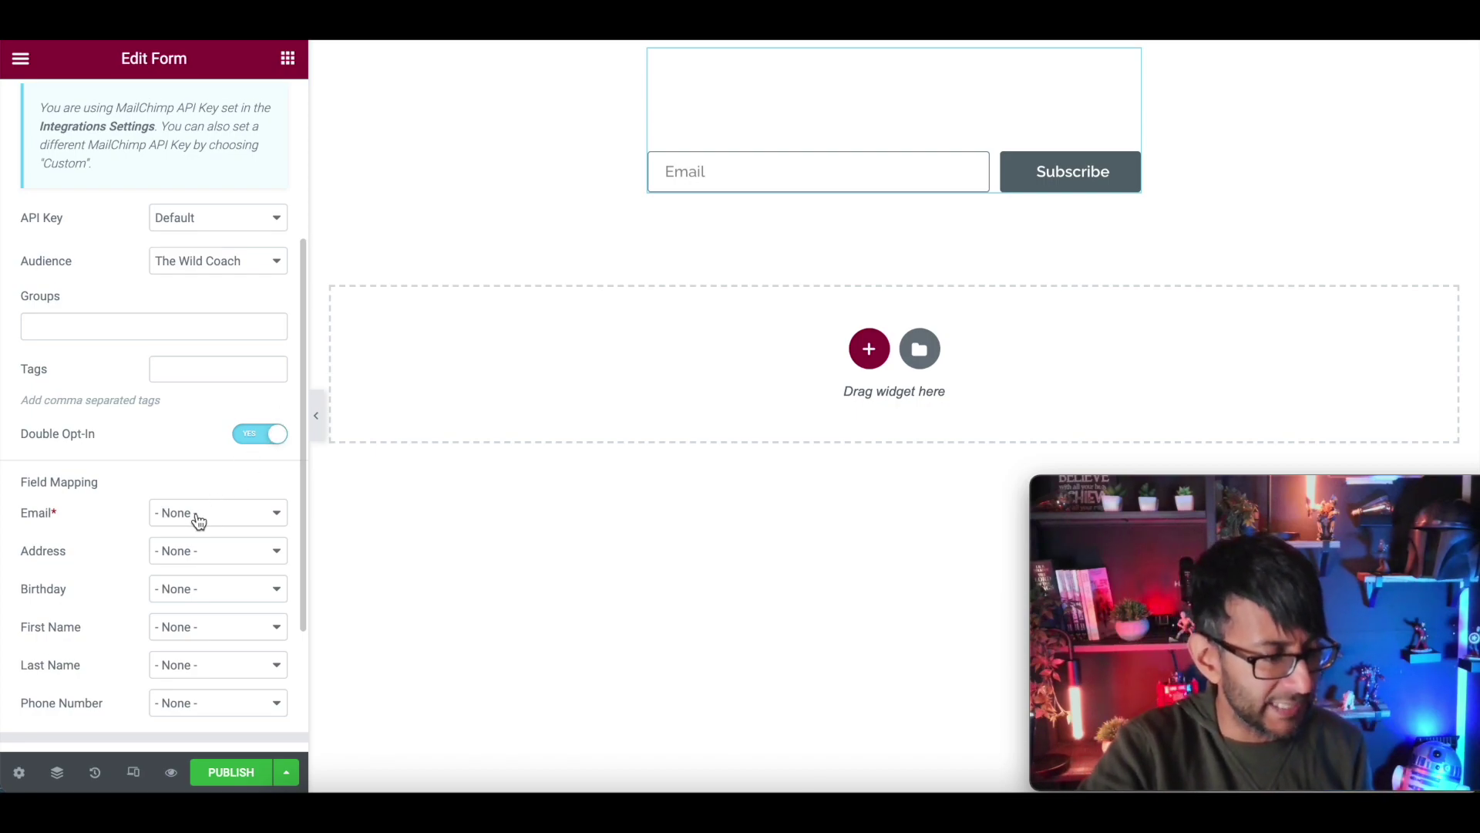
{"action": "scroll", "coordinate": [202, 513], "scroll_direction": "down", "scroll_amount": 1}
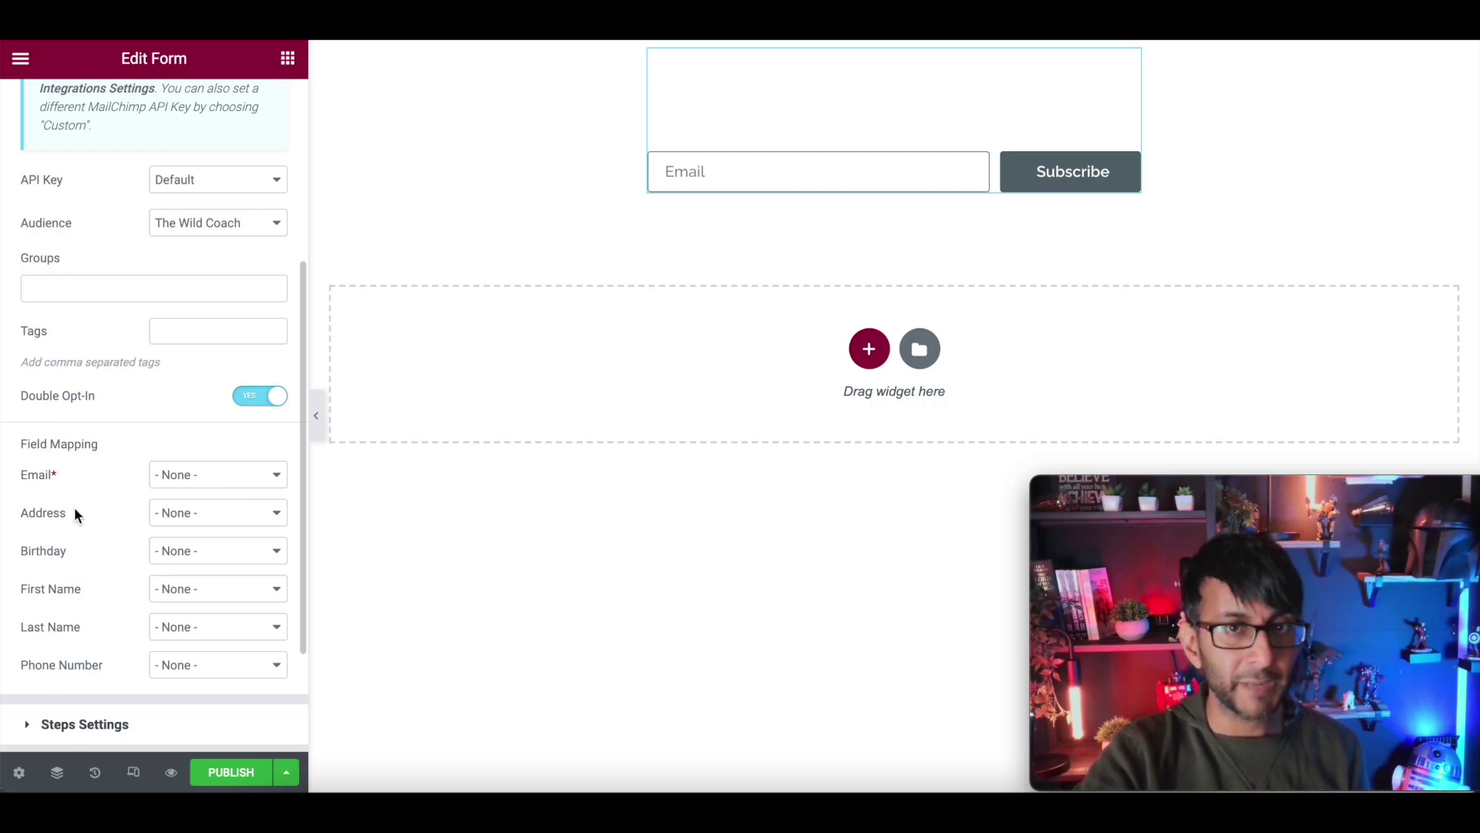
Map MailChimp's Email to the form's Email field, leaving First Name at None.
{"action": "left_click", "coordinate": [232, 474]}
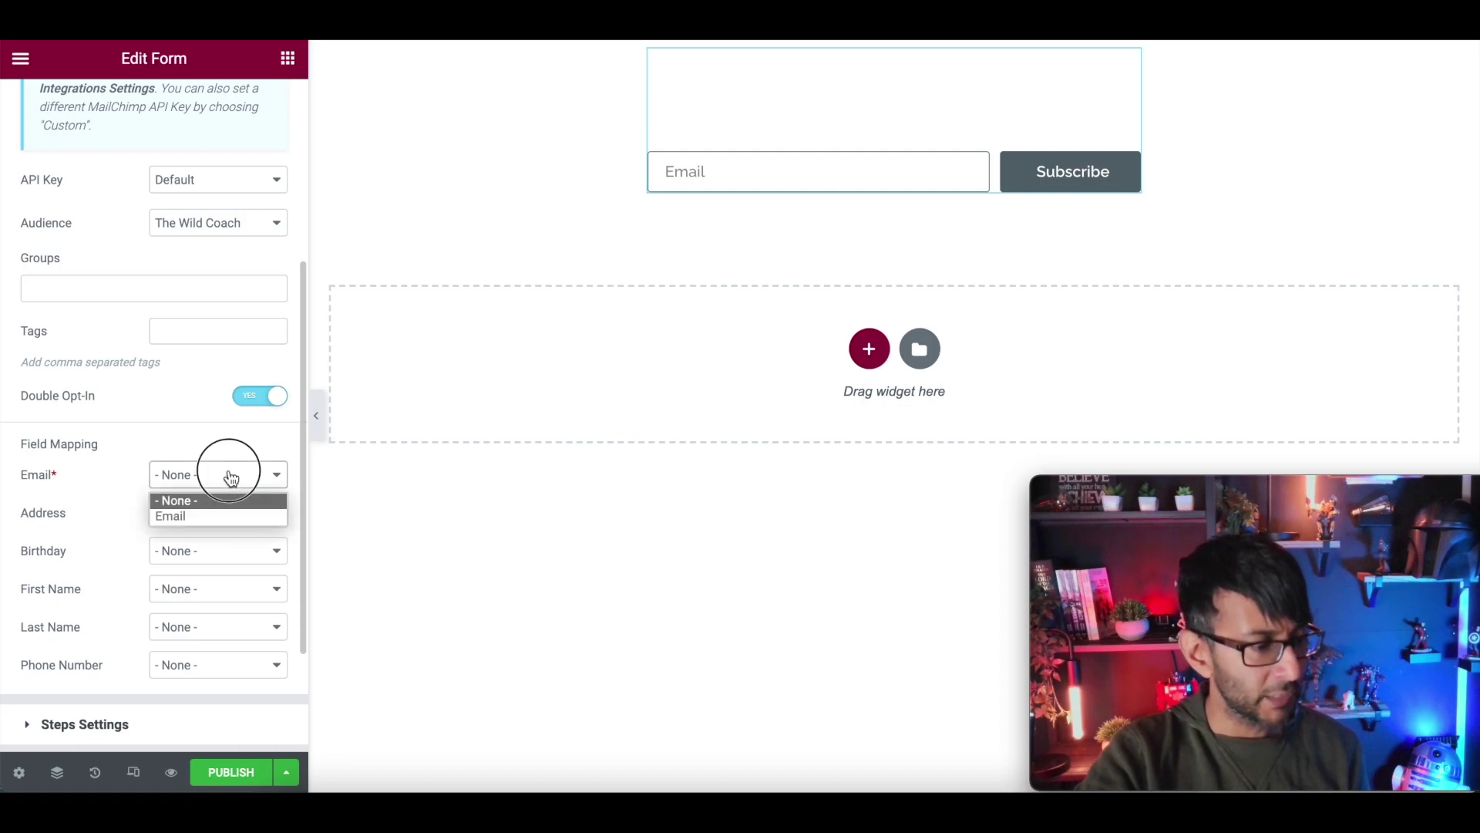
{"action": "left_click", "coordinate": [224, 517]}
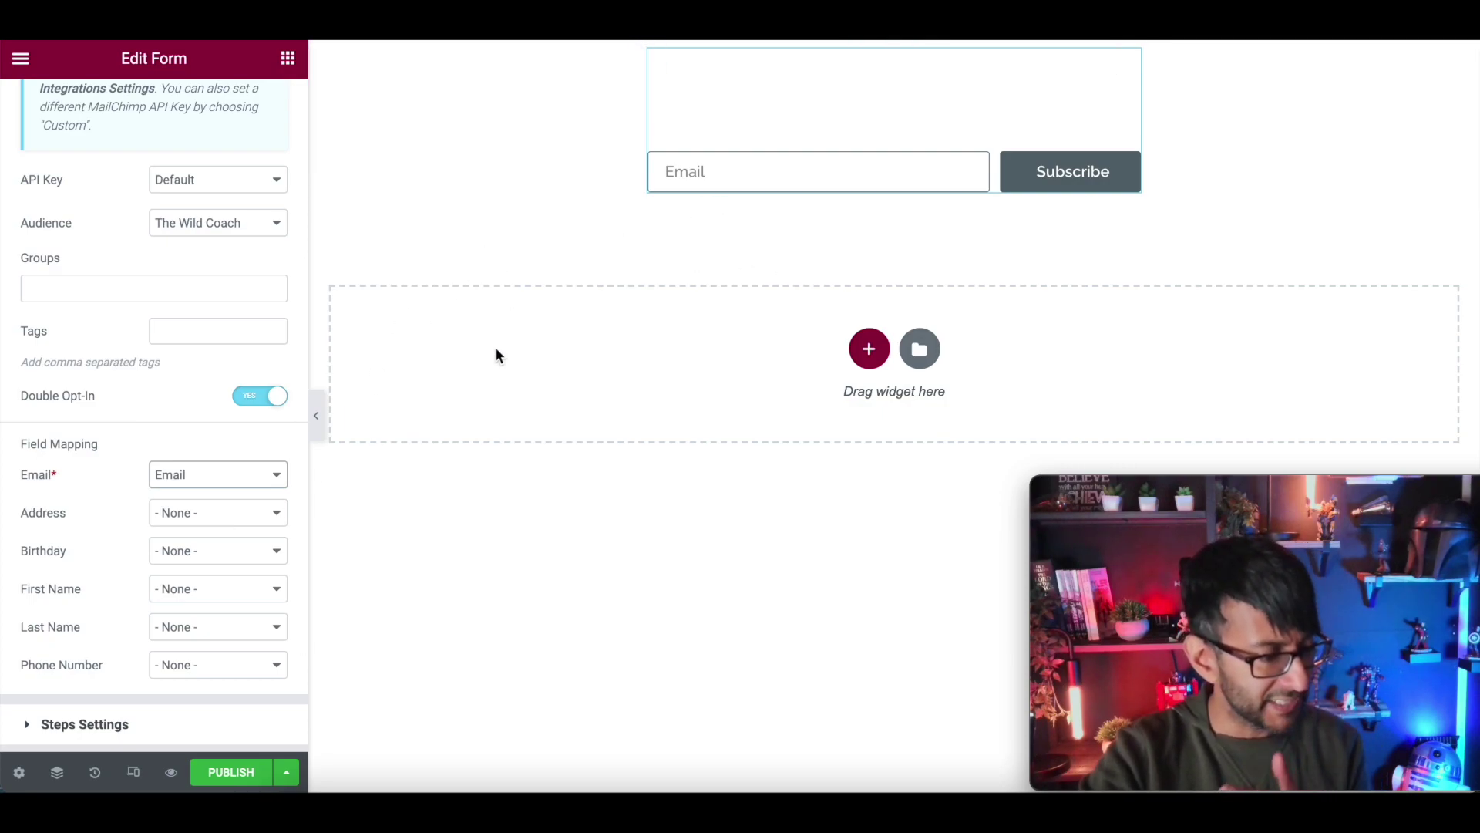
{"action": "left_click", "coordinate": [185, 590]}
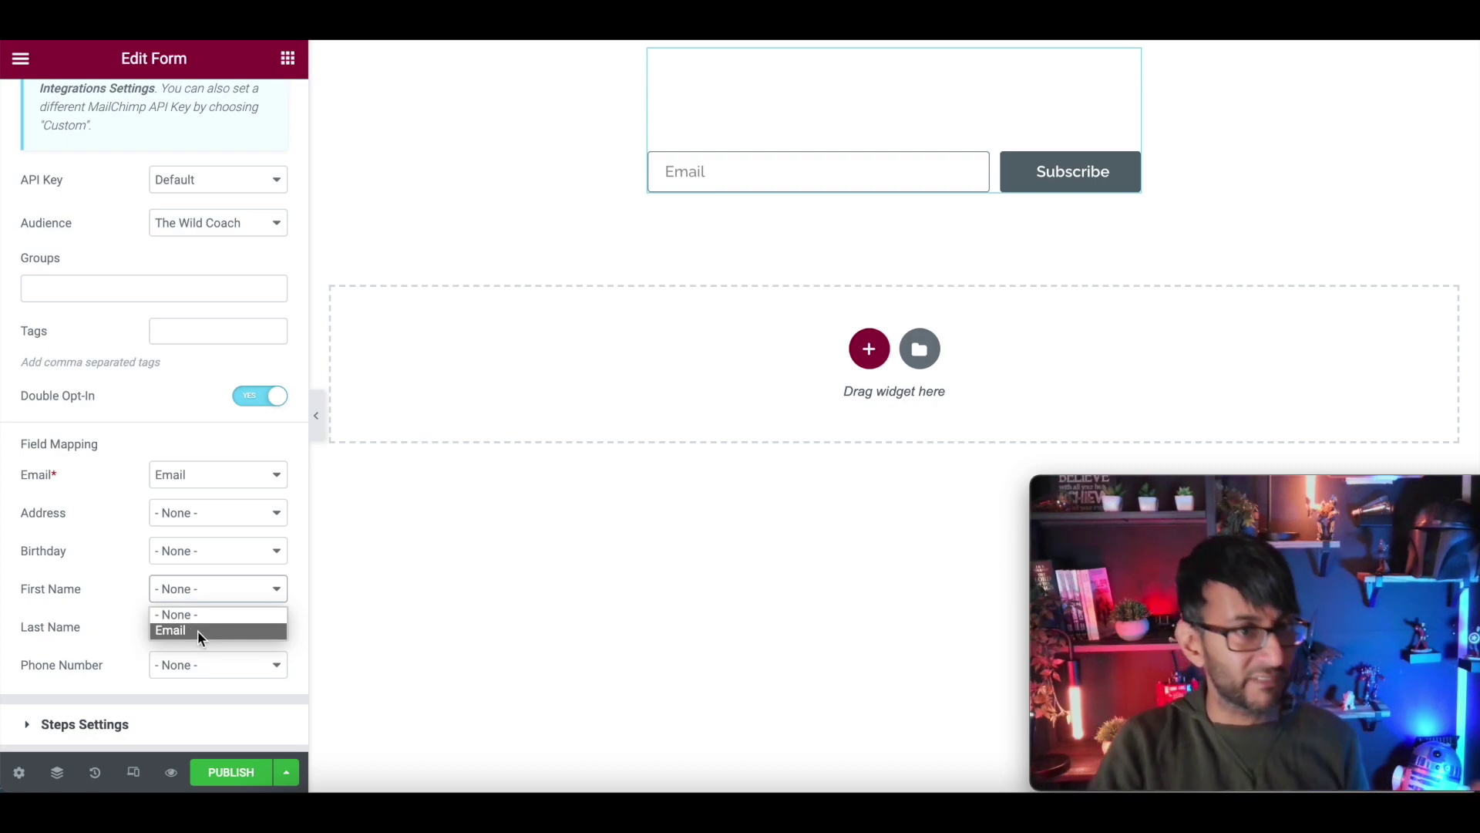
{"action": "left_click", "coordinate": [179, 438]}
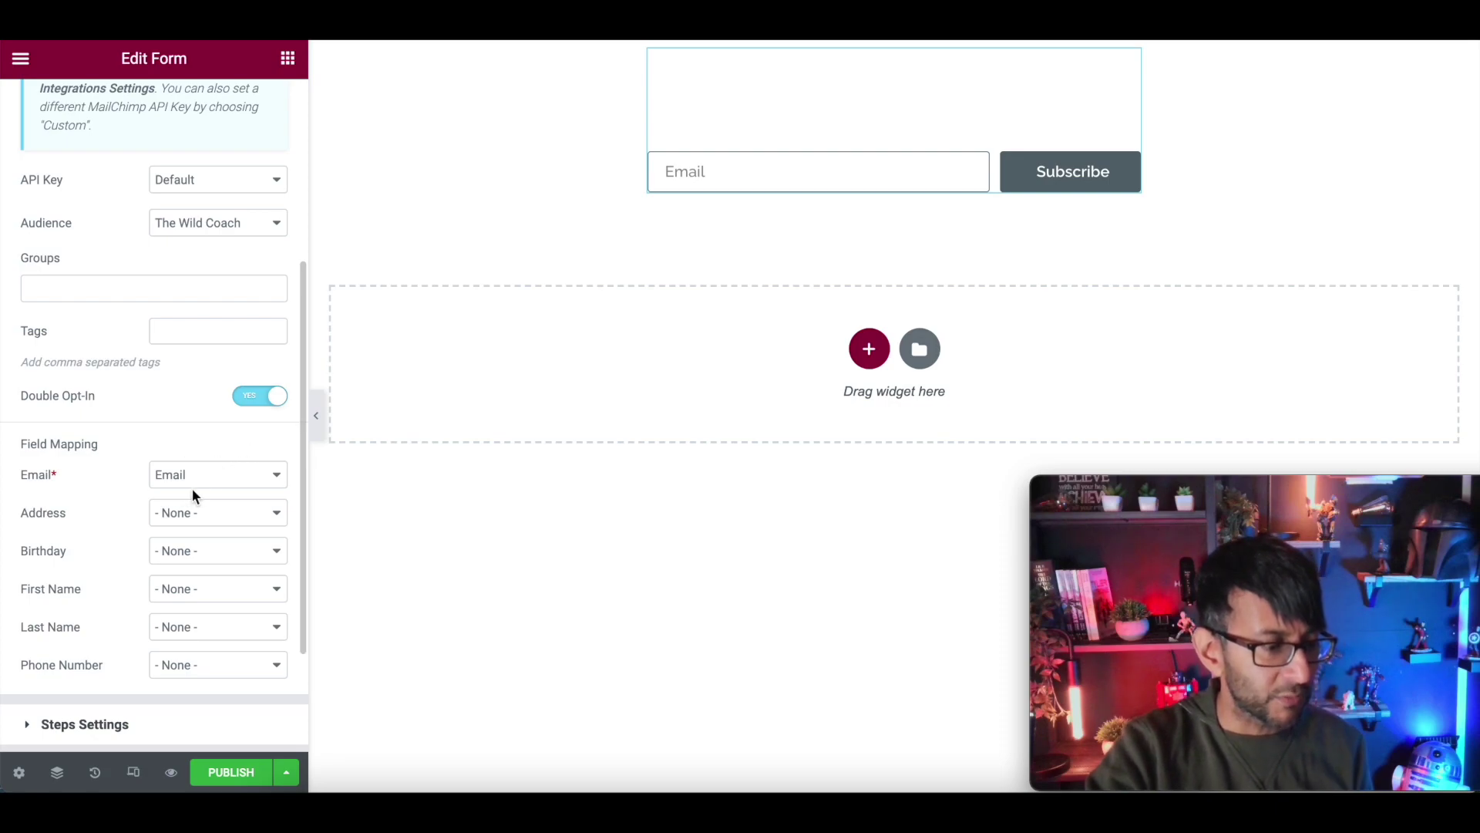
{"action": "scroll", "coordinate": [226, 481], "scroll_direction": "down", "scroll_amount": 3}
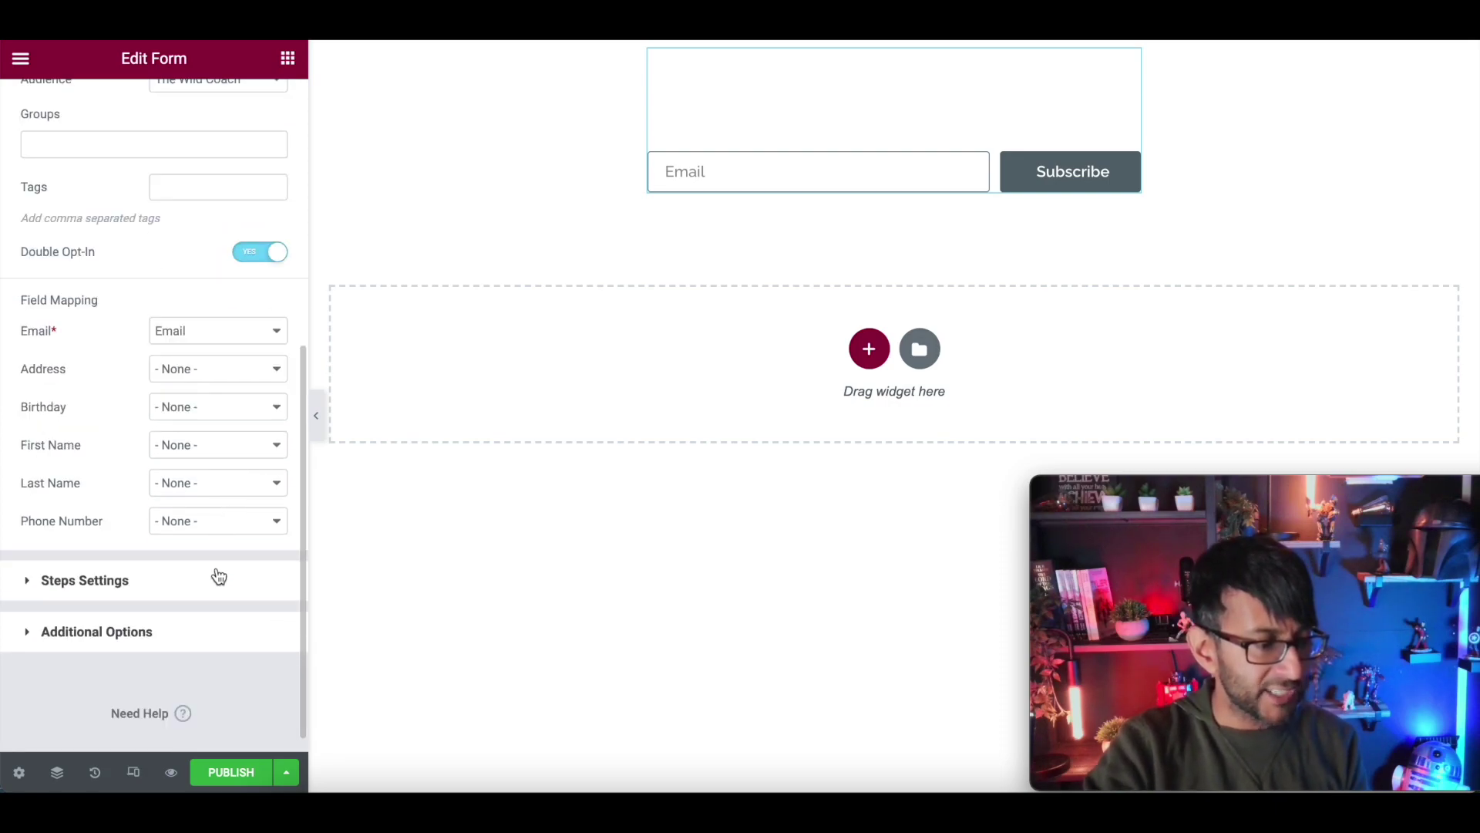
Leave Birthday unmapped and expand the form's Additional Options.
{"action": "left_click", "coordinate": [191, 628]}
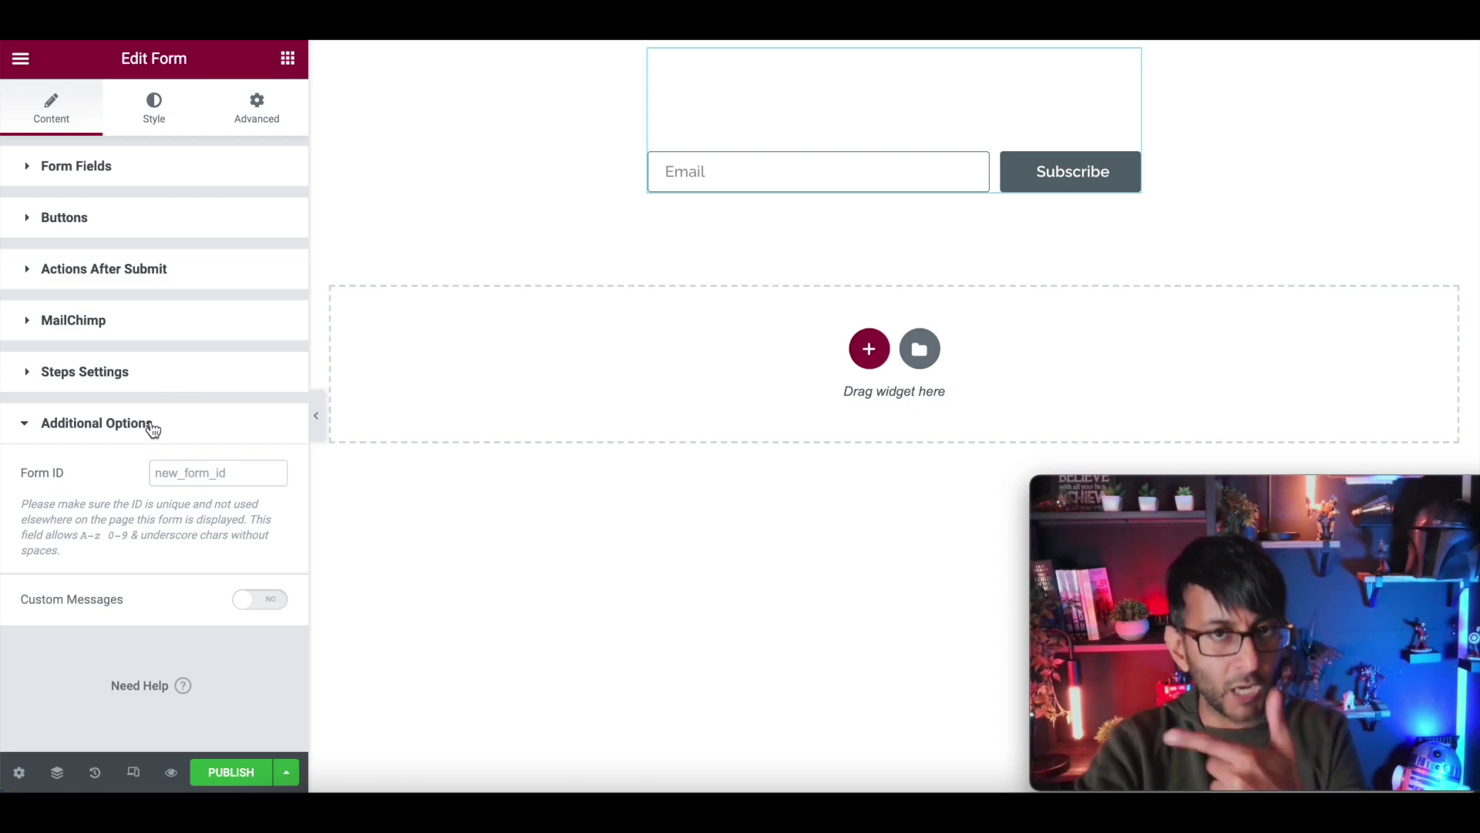
{"action": "left_click", "coordinate": [150, 374]}
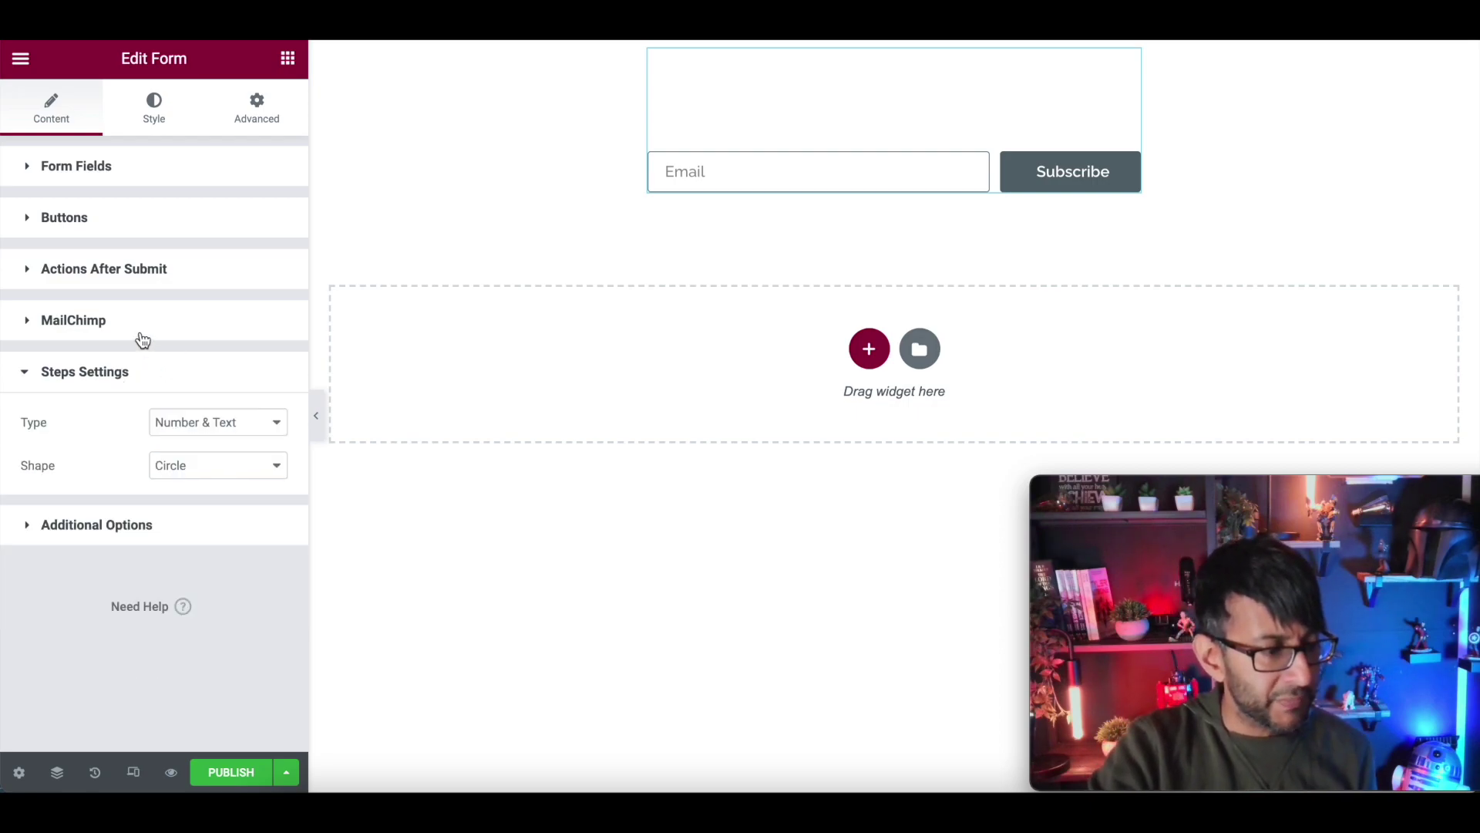
{"action": "left_click", "coordinate": [142, 324]}
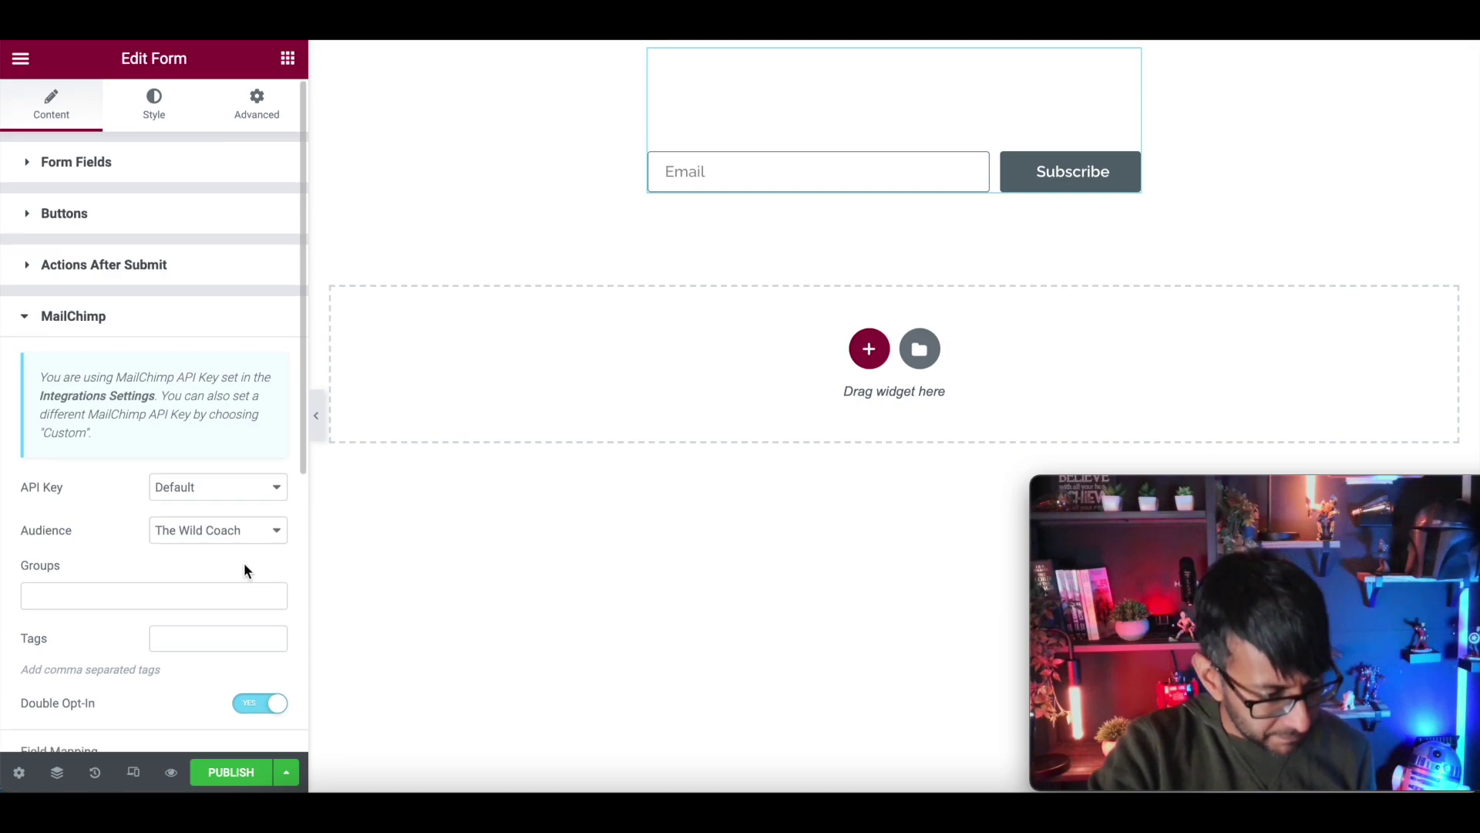
{"action": "scroll", "coordinate": [244, 571], "scroll_direction": "down", "scroll_amount": 5}
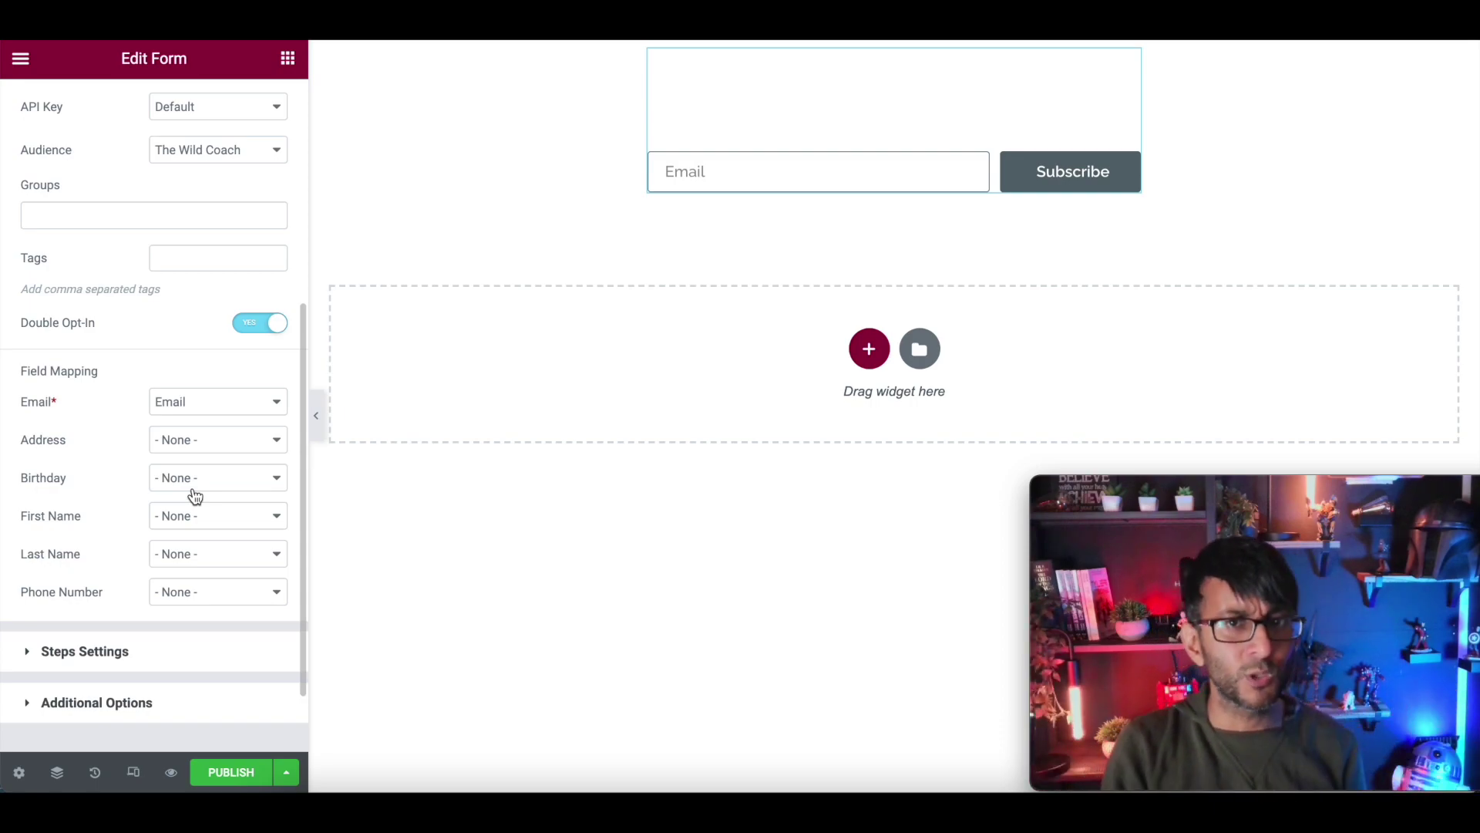
{"action": "left_click", "coordinate": [198, 488]}
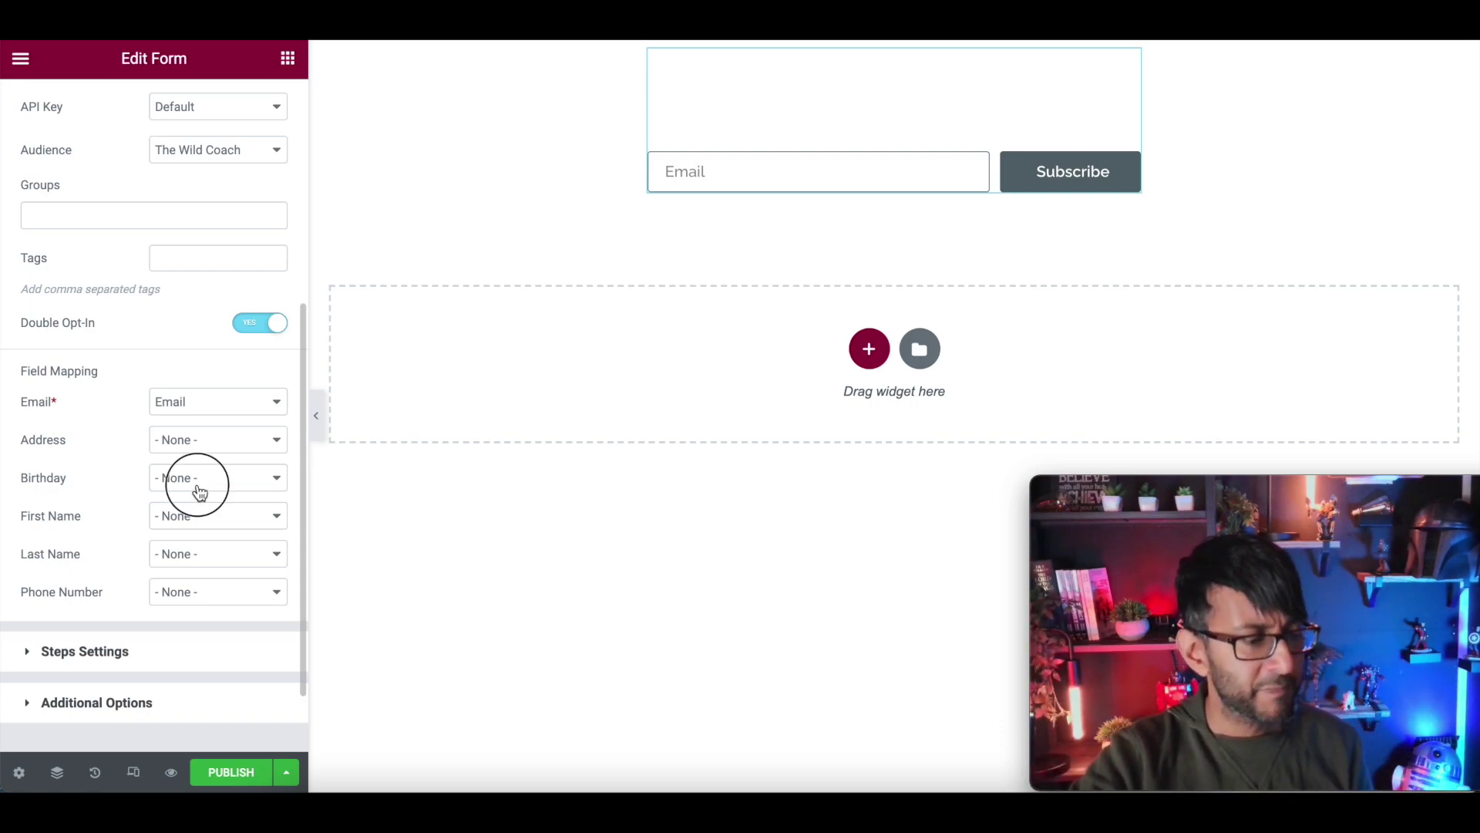
{"action": "left_click", "coordinate": [130, 484]}
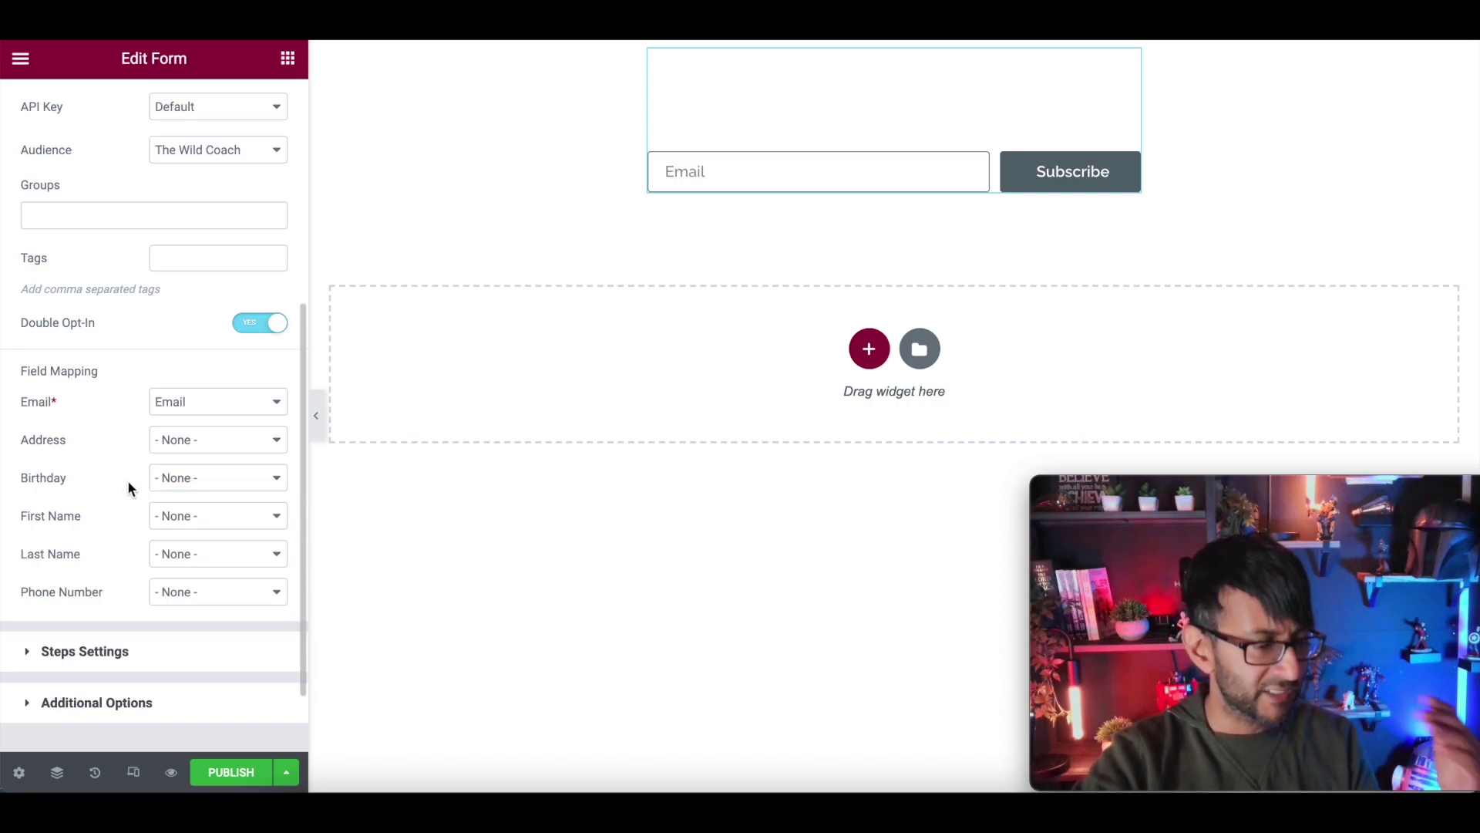
{"action": "left_click", "coordinate": [156, 703]}
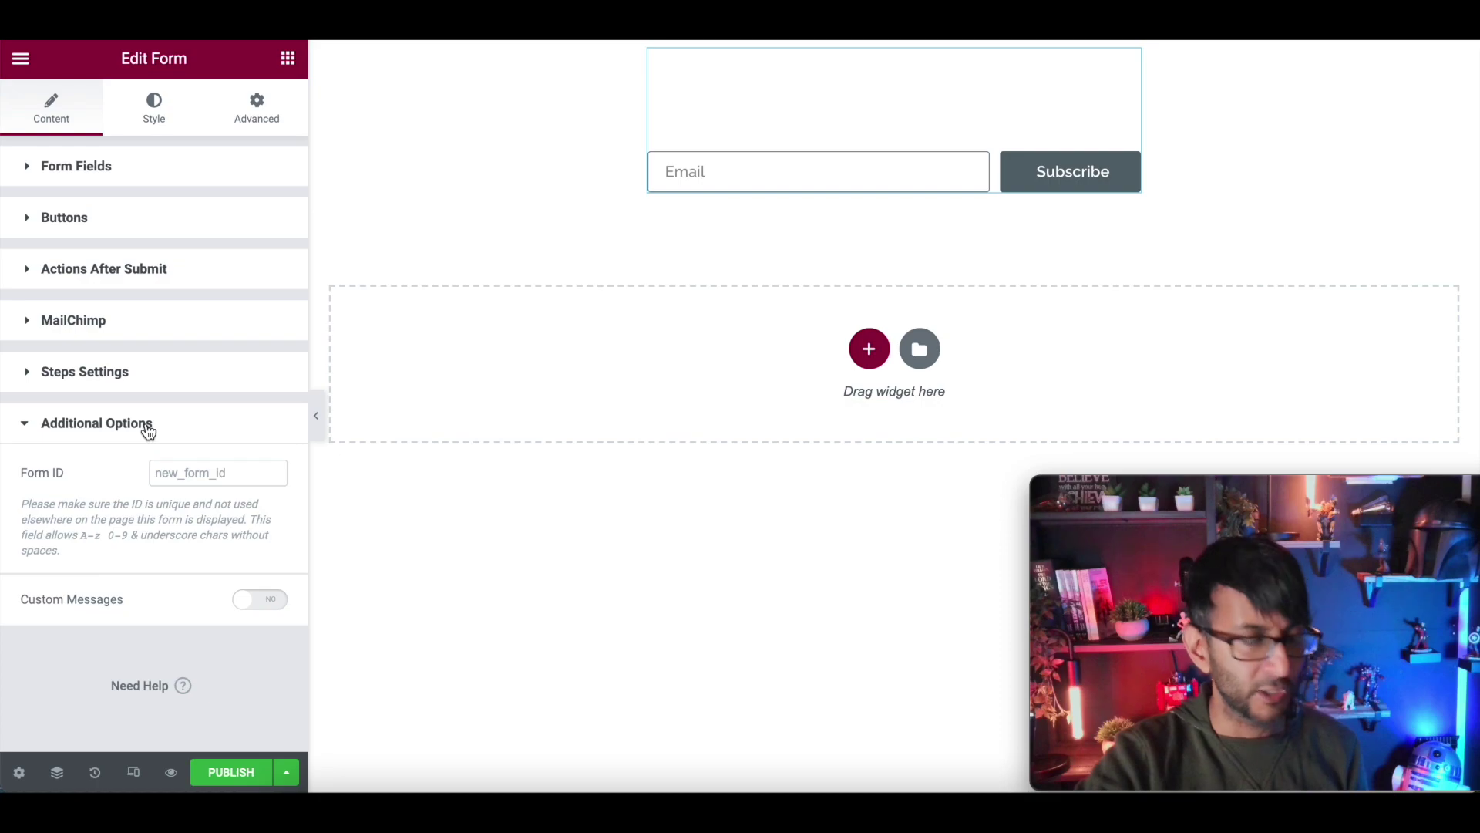
Turn on Custom Messages, set the success message to 'Thanks for Subscribing :)', and publish the page.
{"action": "left_click", "coordinate": [260, 599]}
{"action": "scroll", "coordinate": [197, 635], "scroll_direction": "down", "scroll_amount": 2}
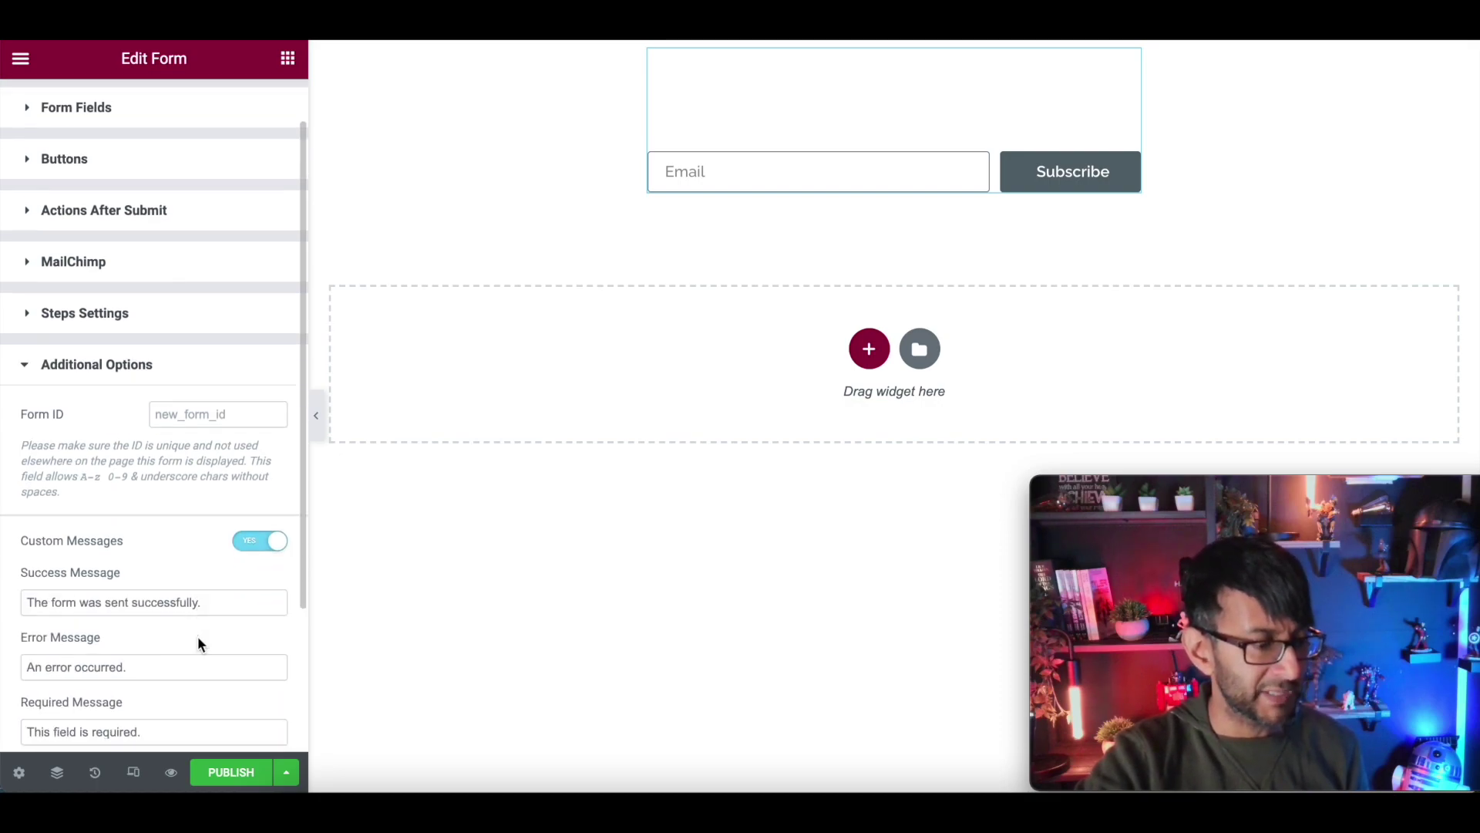
{"action": "scroll", "coordinate": [197, 635], "scroll_direction": "down", "scroll_amount": 1}
{"action": "left_click_drag", "start_coordinate": [239, 545], "coordinate": [2, 547]}
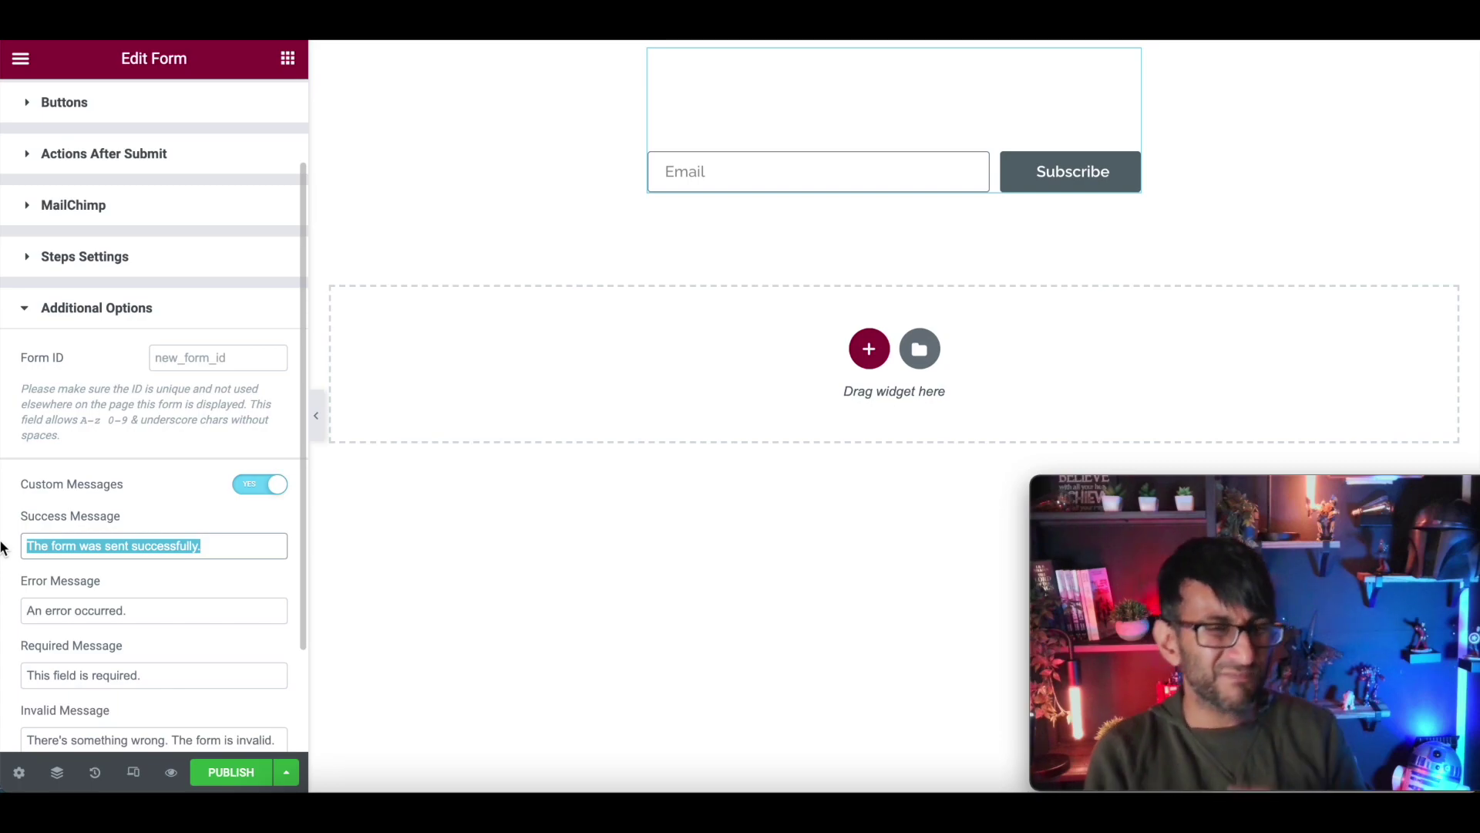
{"action": "type", "text": "Tha"}
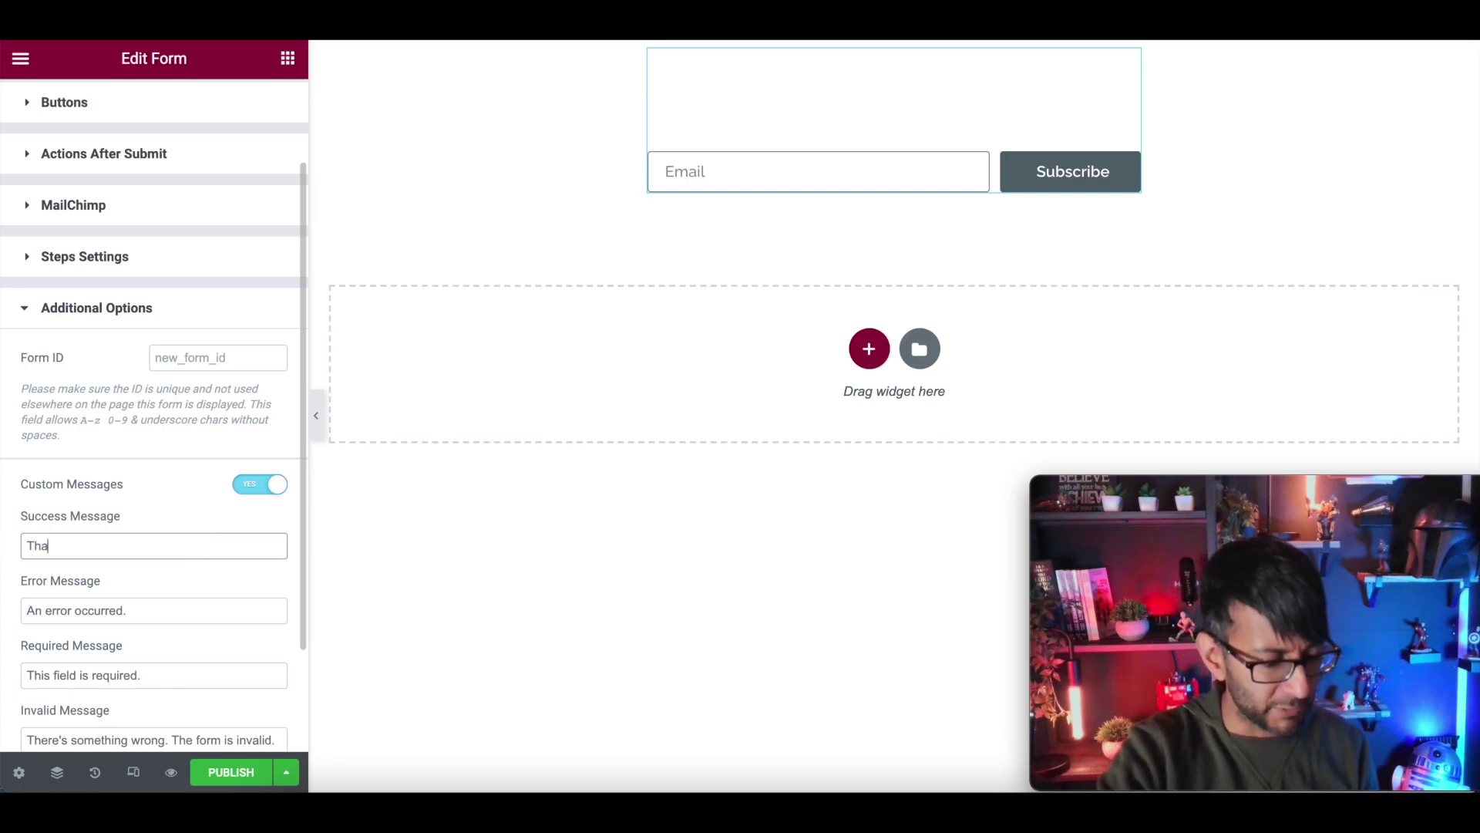
{"action": "type", "text": "nks for Subscribi"}
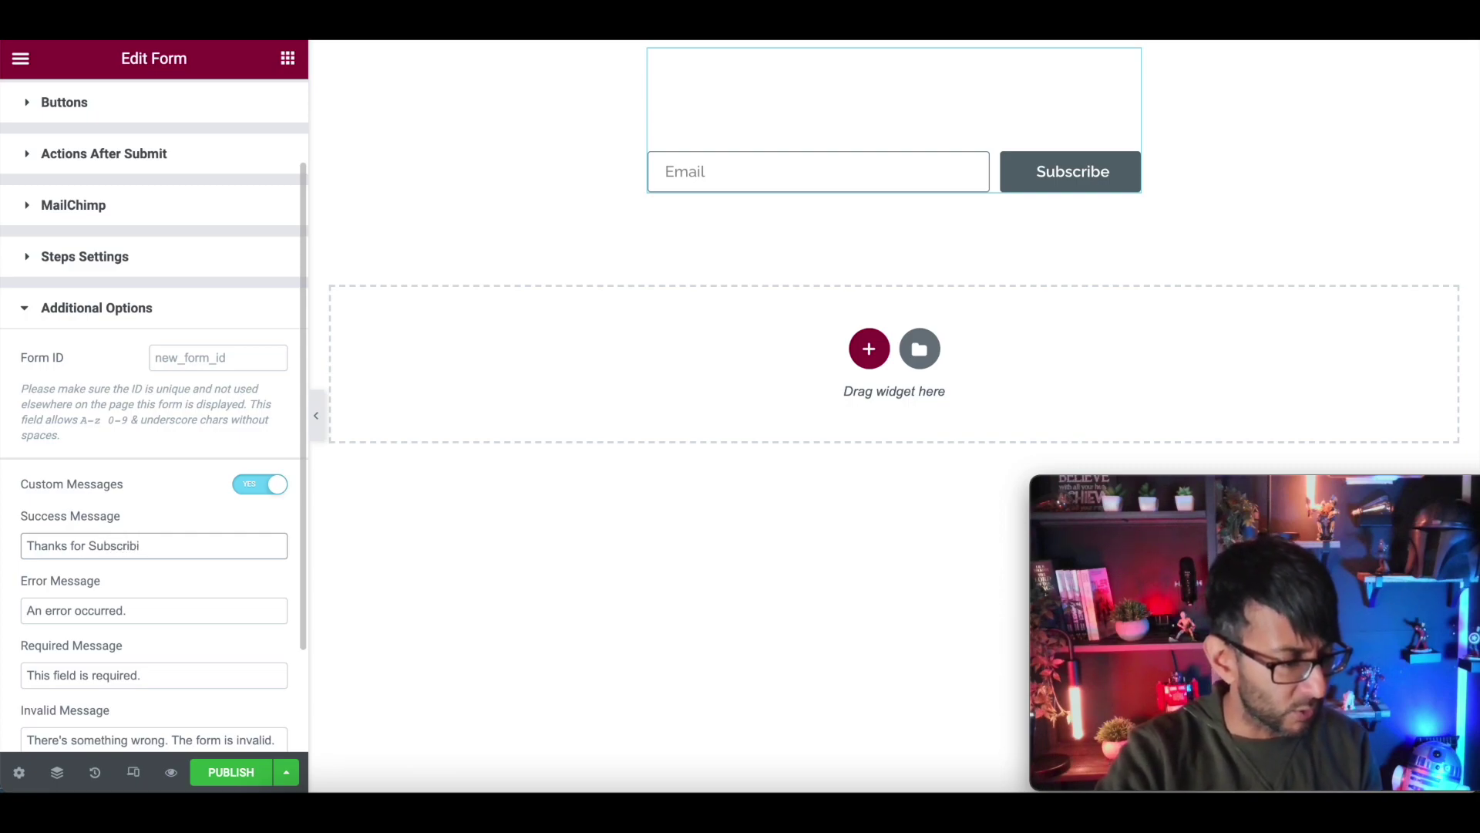
{"action": "type", "text": "ng :"}
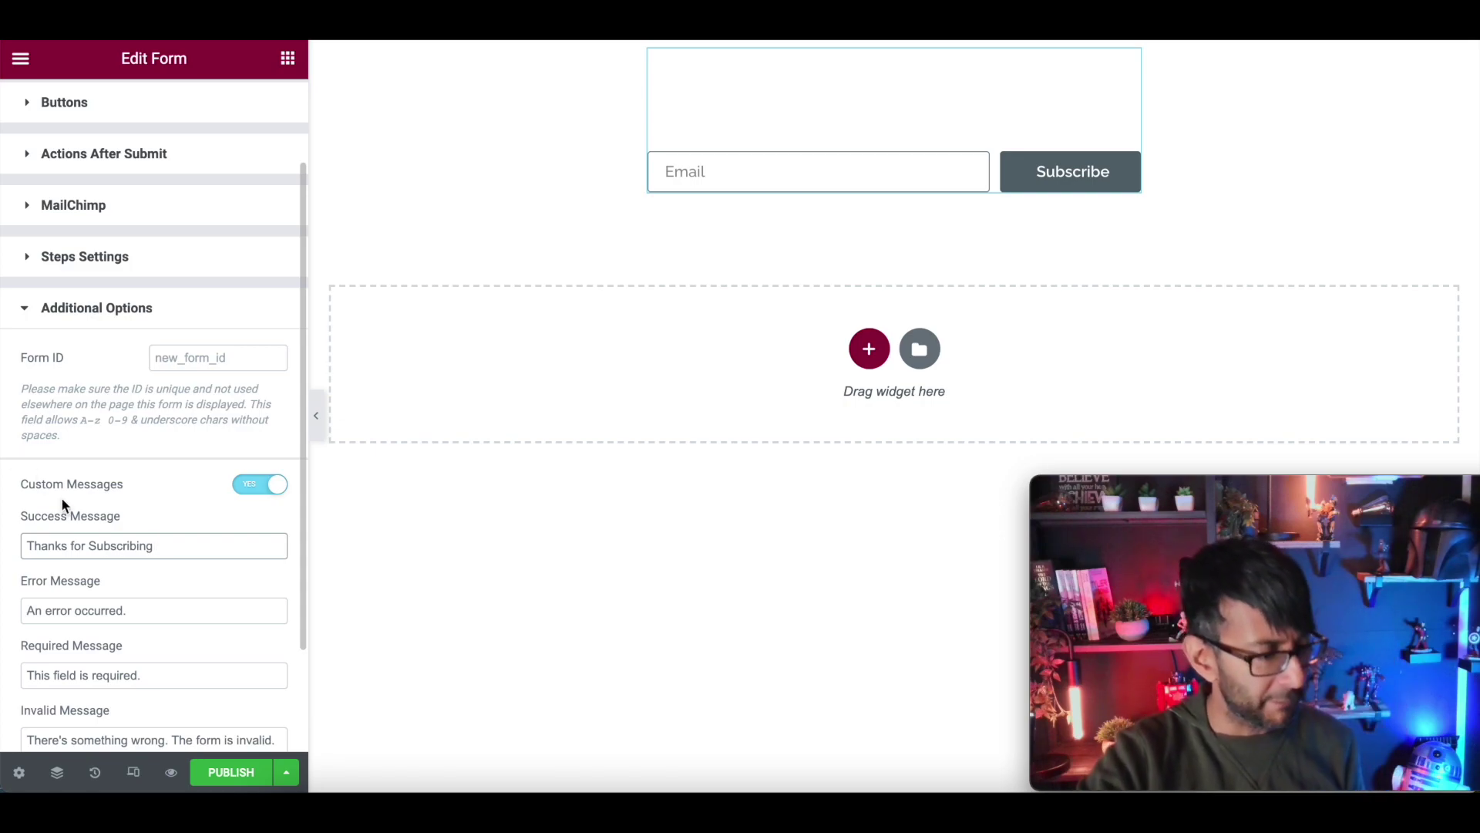
{"action": "scroll", "coordinate": [85, 517], "scroll_direction": "down", "scroll_amount": 2}
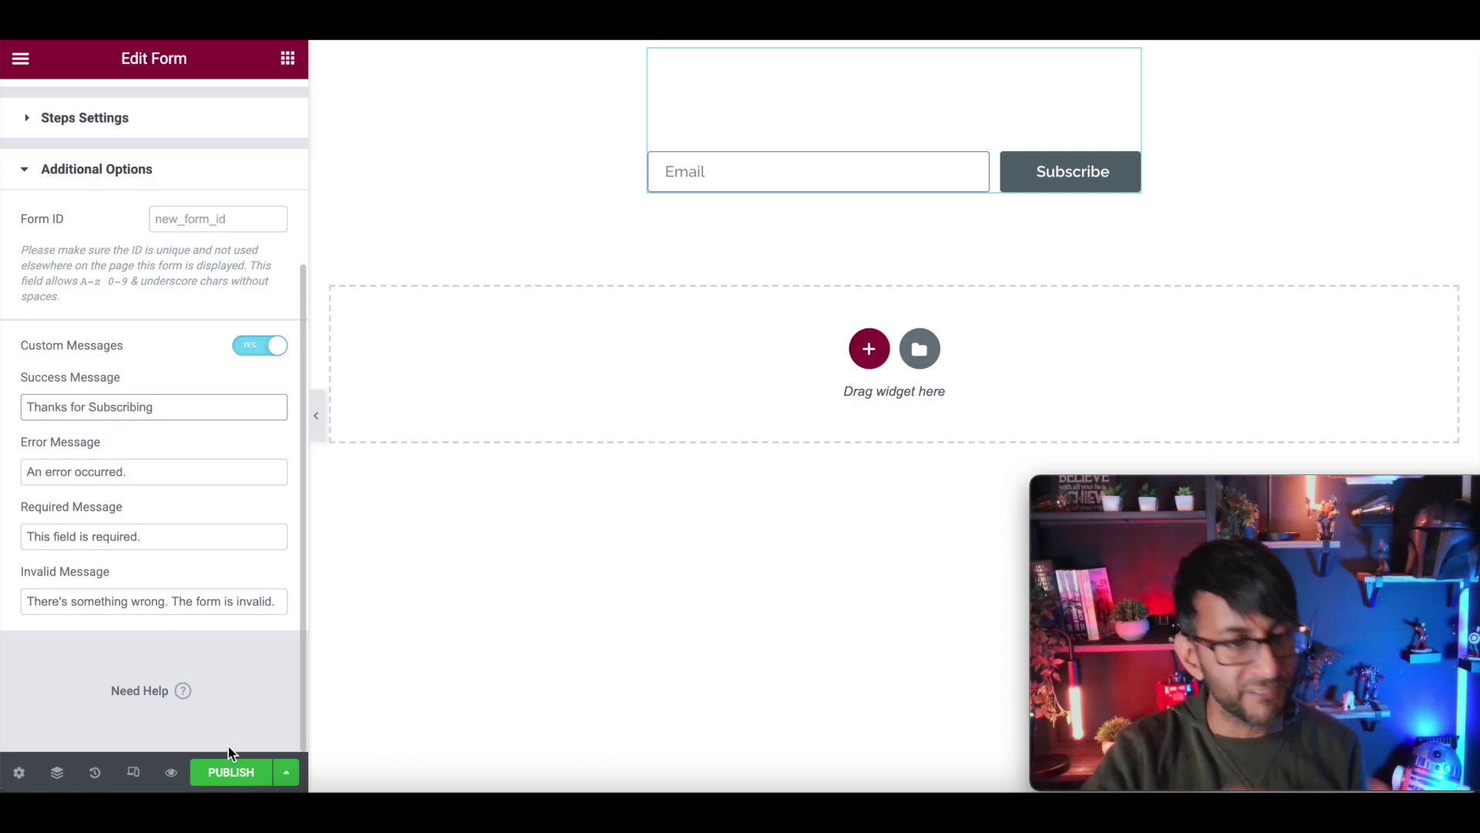
{"action": "left_click", "coordinate": [228, 772]}
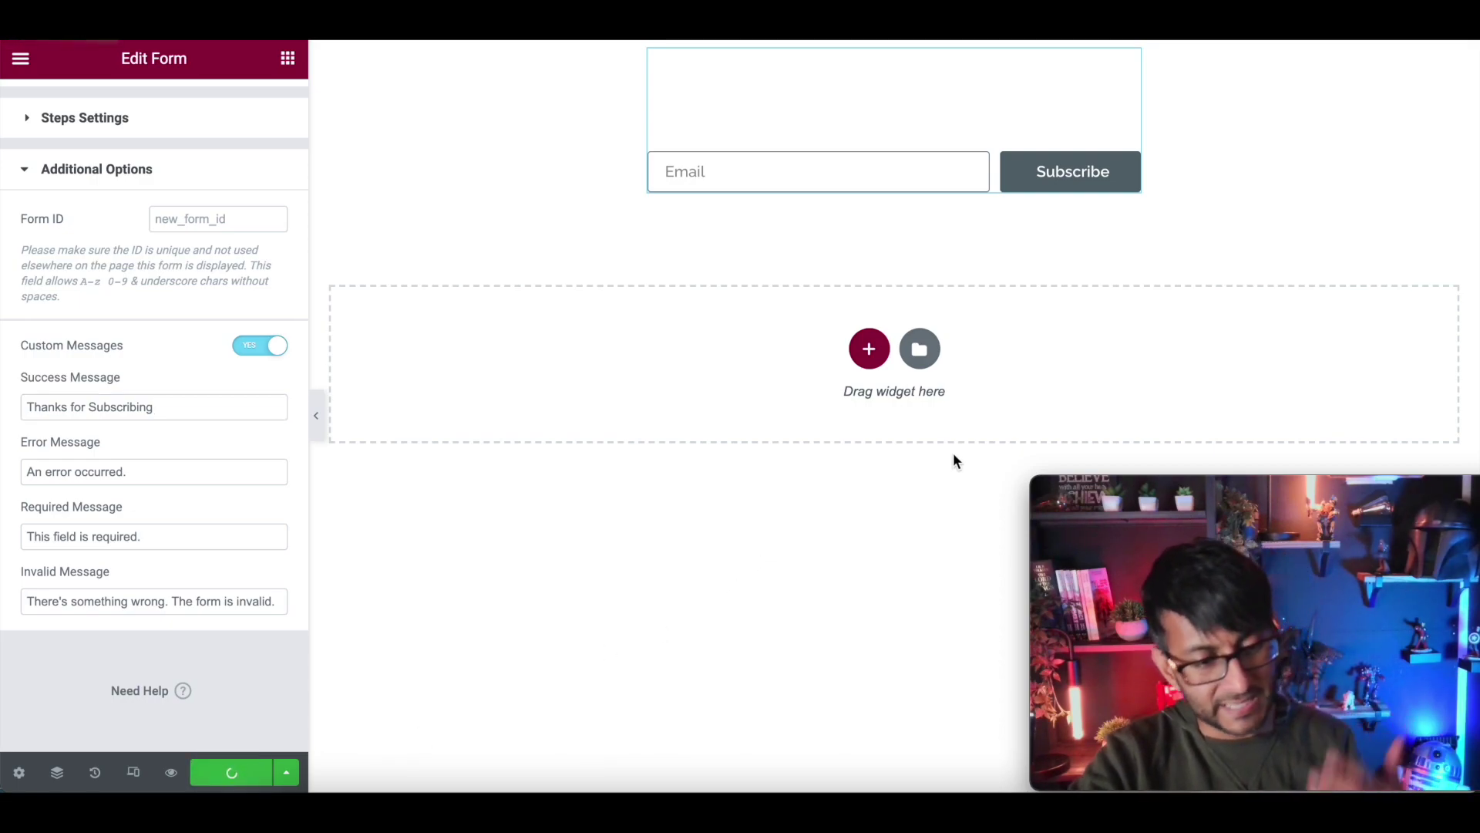